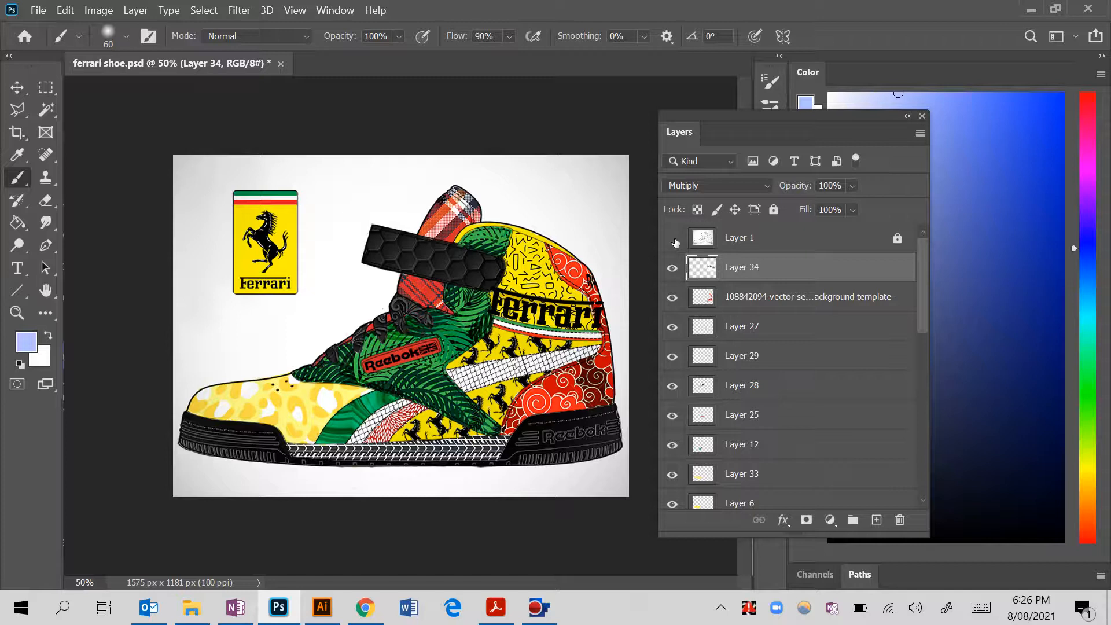
Toggle Layer 1's visibility to compare the artwork, and hide all layers from Layer 1 down to Layer 7
click(673, 239)
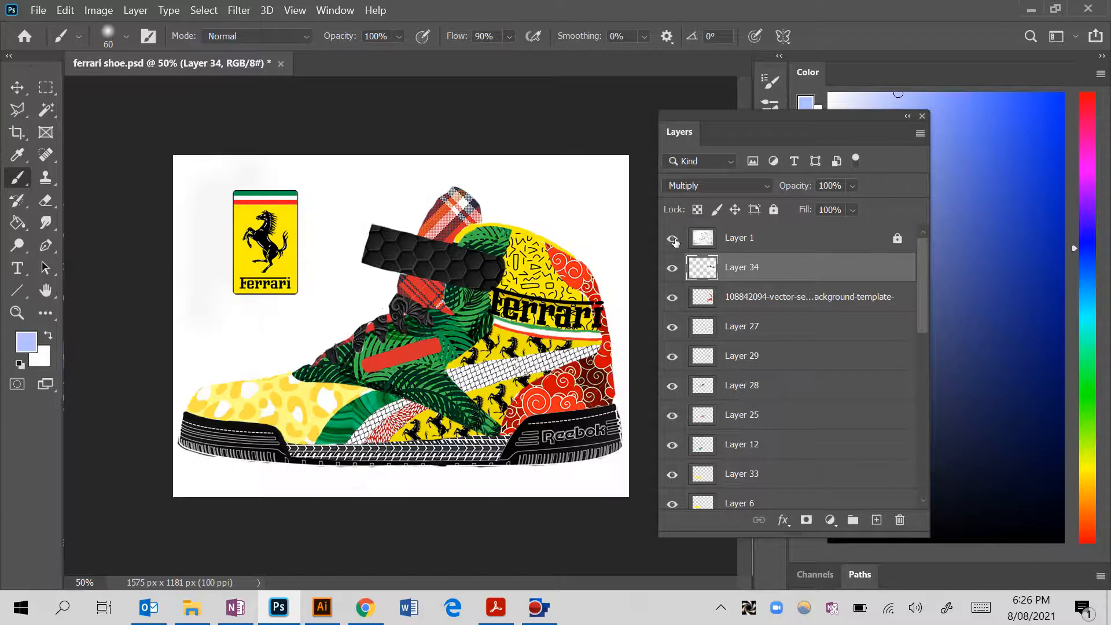
click(673, 239)
click(675, 240)
click(672, 269)
drag(679, 297, 677, 404)
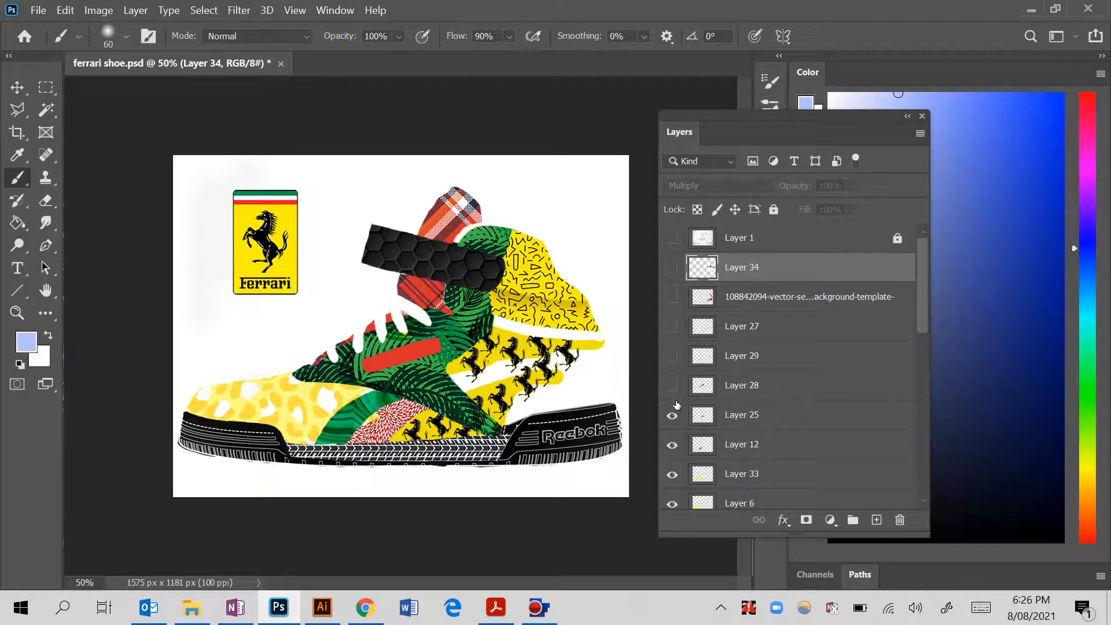
scroll(675, 405, down, 2)
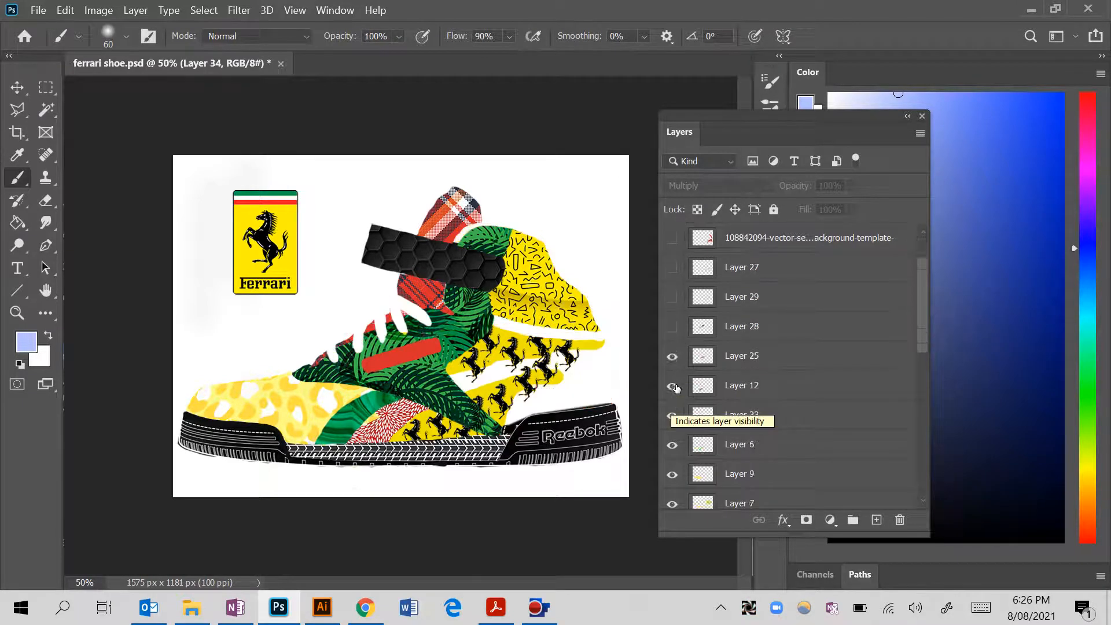
drag(674, 365, 675, 500)
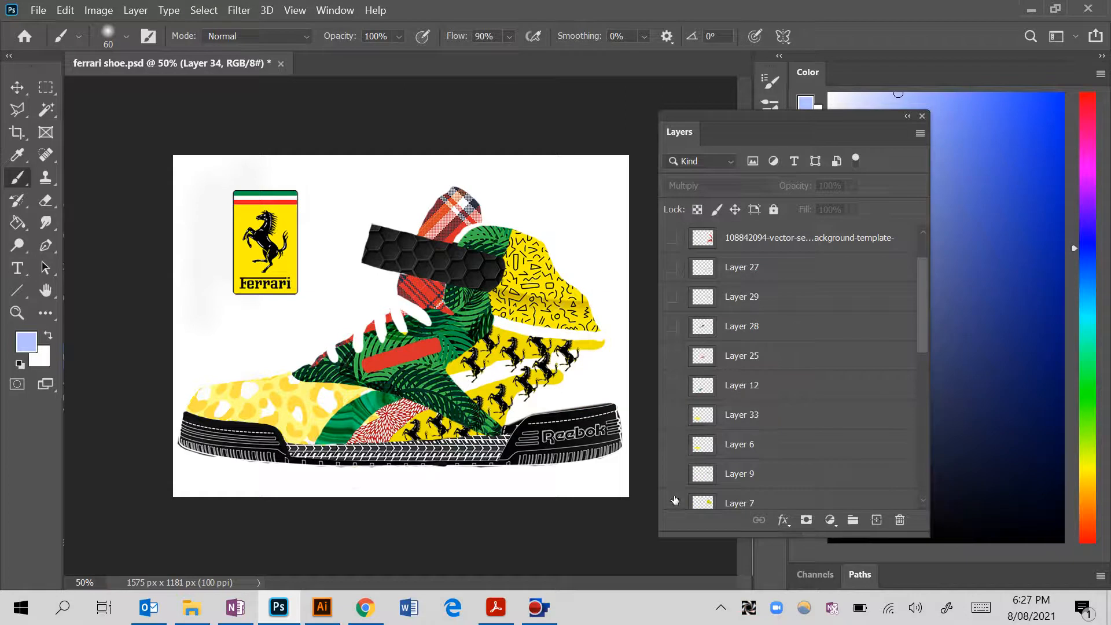
Hide the remaining visible layers from Layer 11 down to Layer 24, leaving only the Background shown
scroll(674, 500, down, 7)
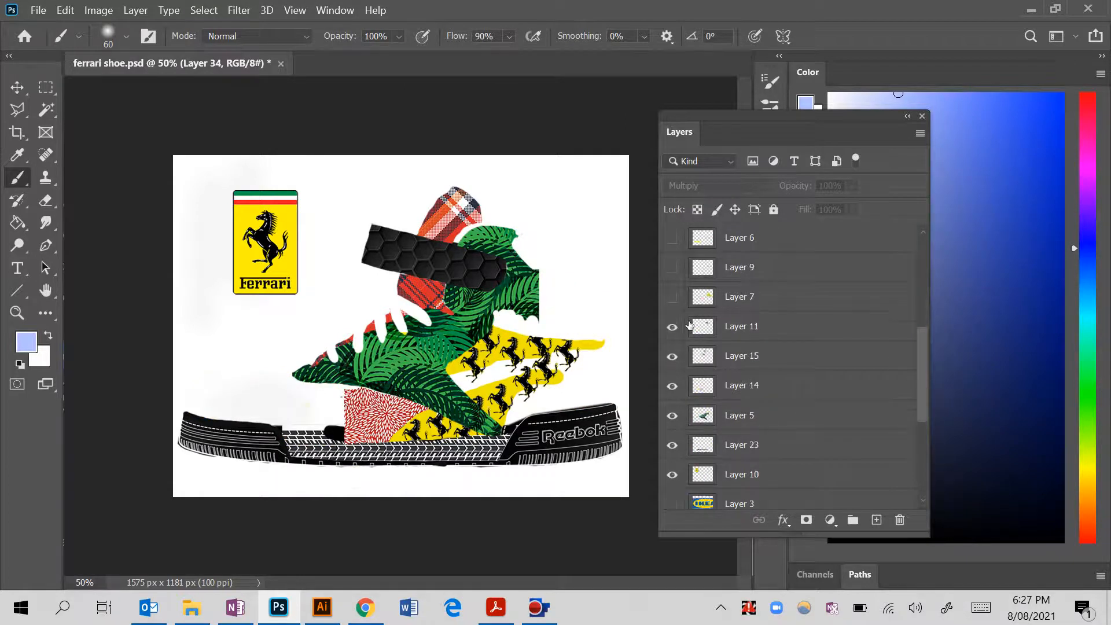
drag(677, 328, 677, 484)
drag(672, 416, 674, 502)
scroll(674, 502, down, 3)
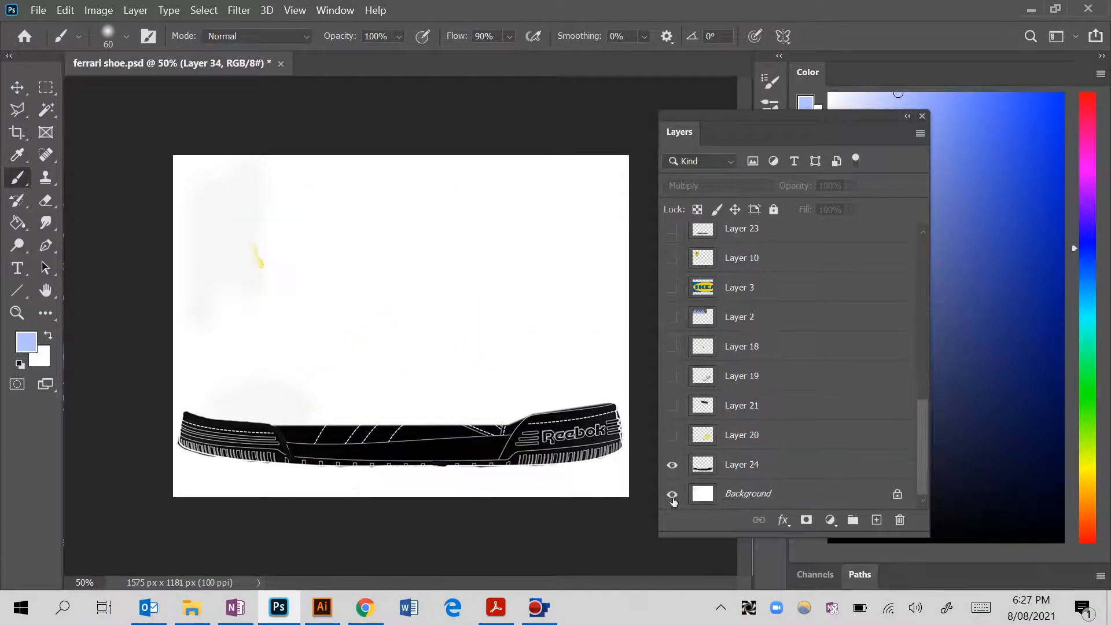
click(673, 465)
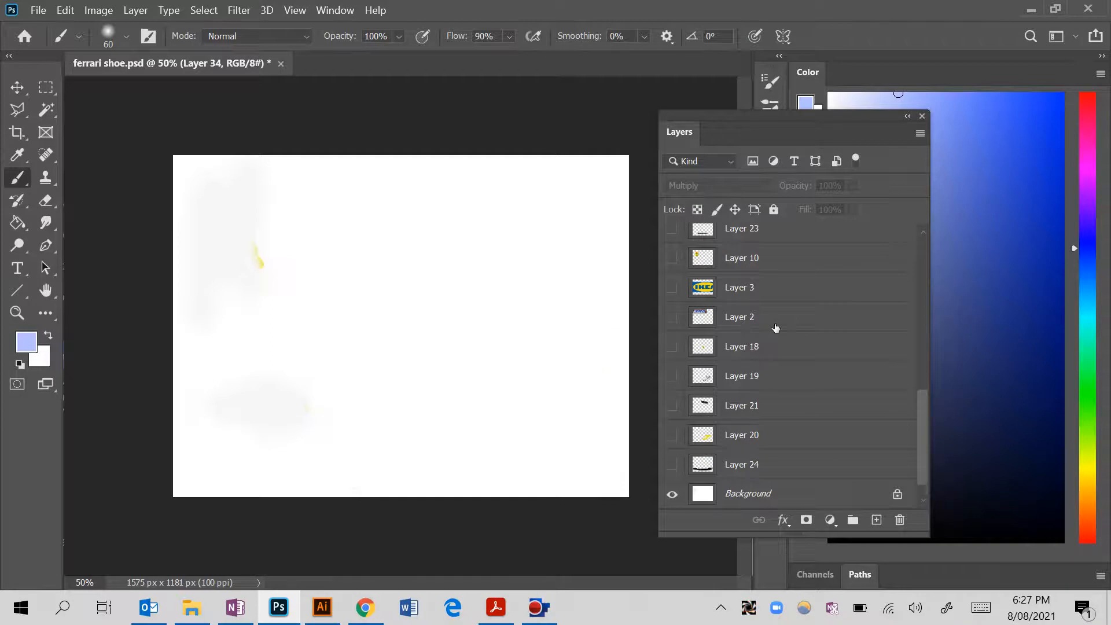
Show the Layer 1 shoe outline again and briefly toggle Layer 21 to preview the strap's hexagon pattern
scroll(775, 326, up, 10)
click(673, 247)
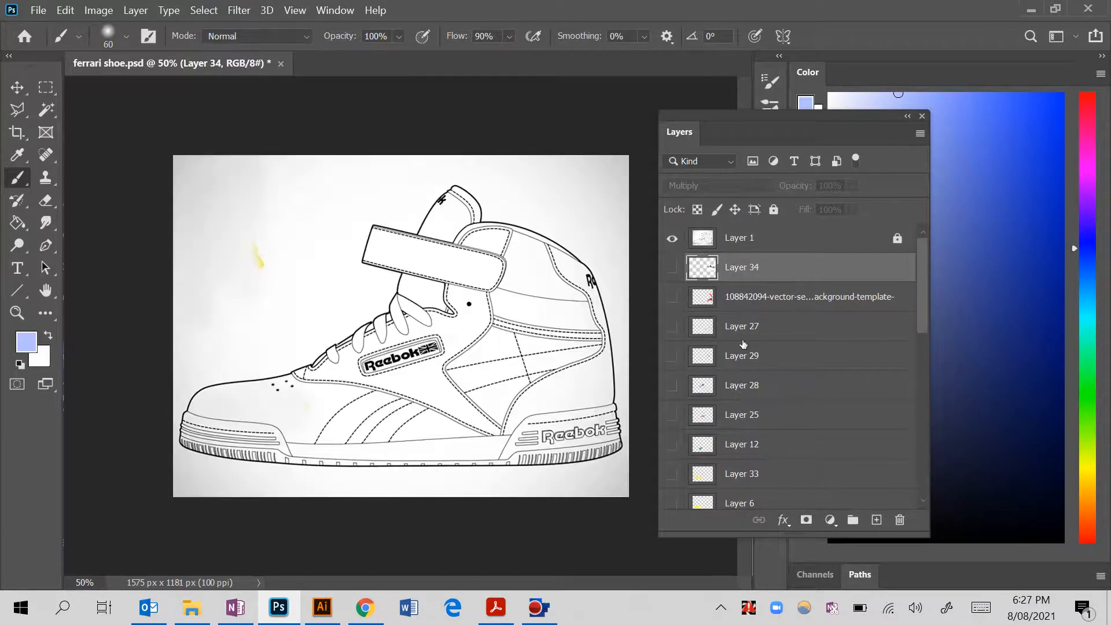
scroll(776, 392, down, 10)
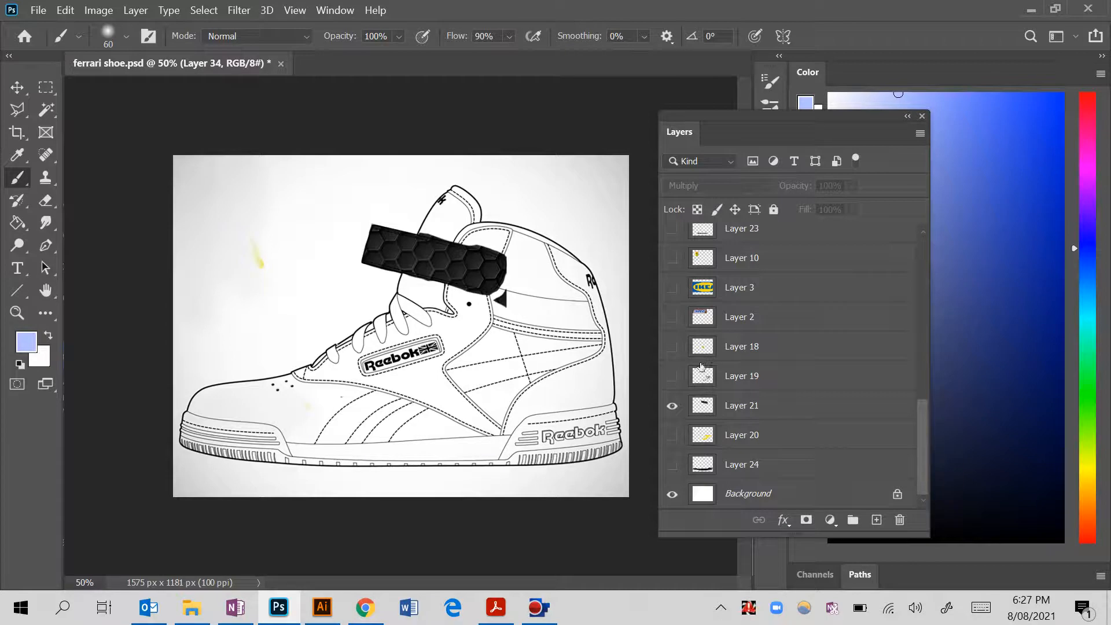
click(672, 406)
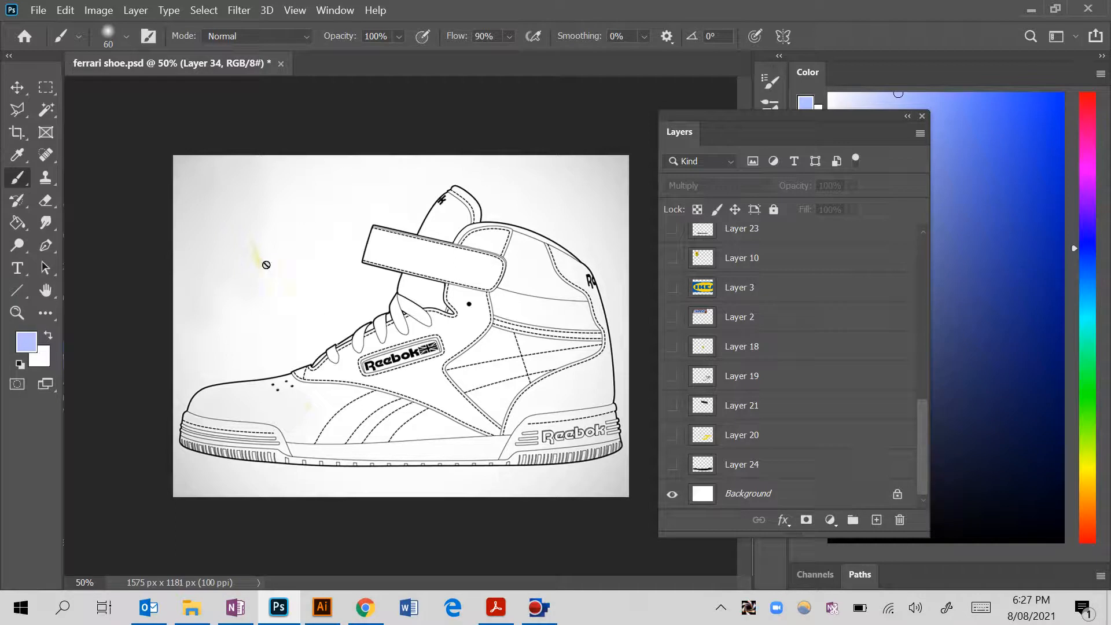
Open the shoe line drawing nike 1.png as a new document
click(39, 10)
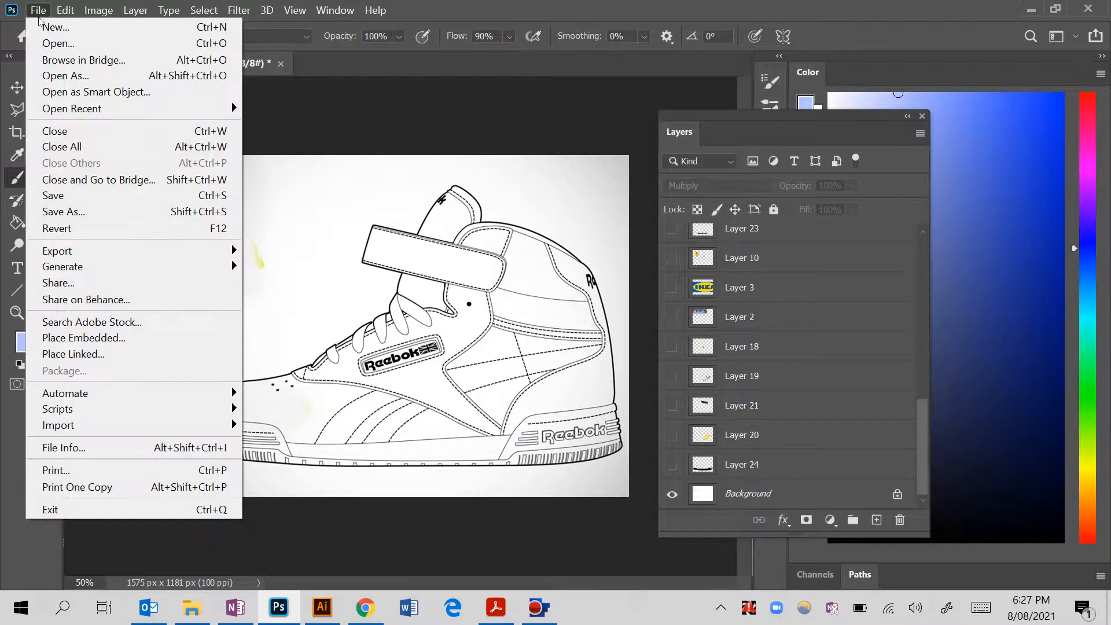
click(49, 44)
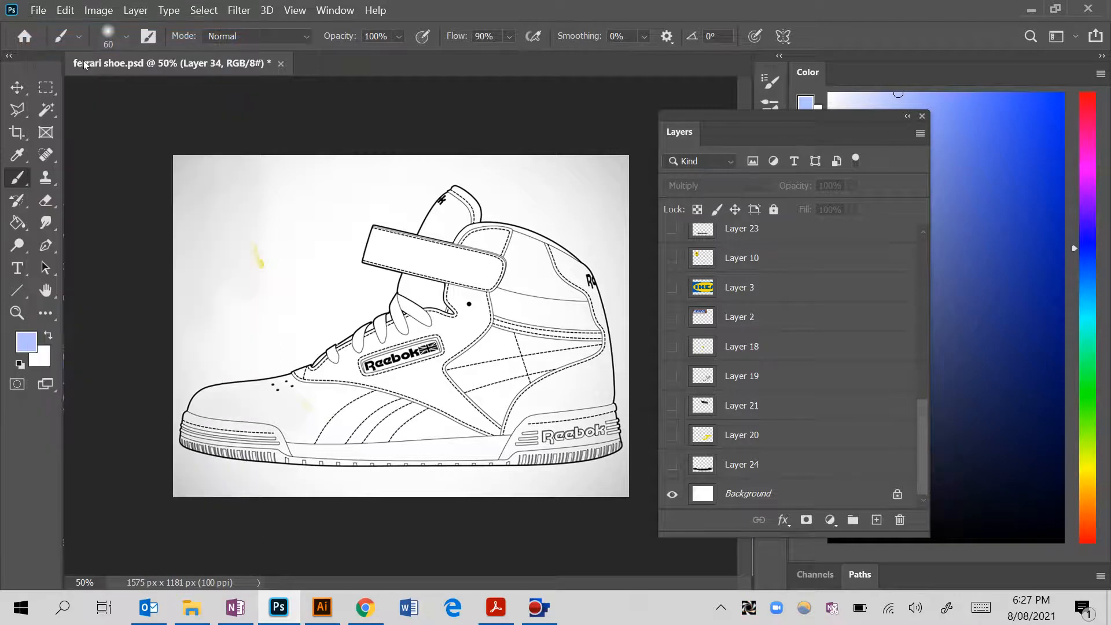
double_click(730, 191)
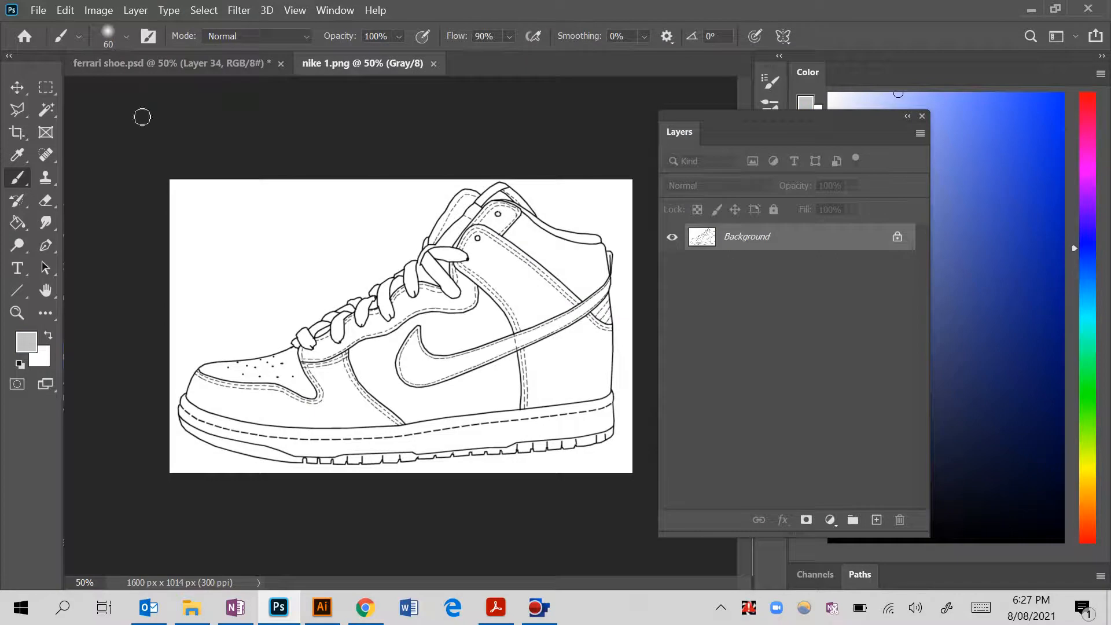
Resize the nike 1.png image to a width of 29 cm at 300 pixels/inch
click(96, 10)
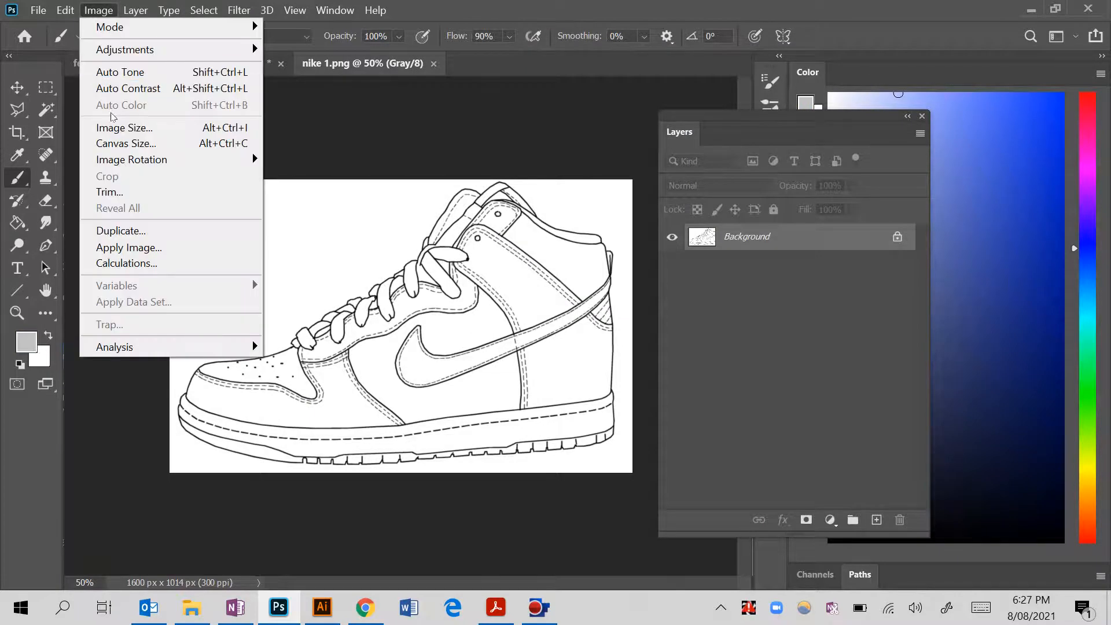
click(122, 128)
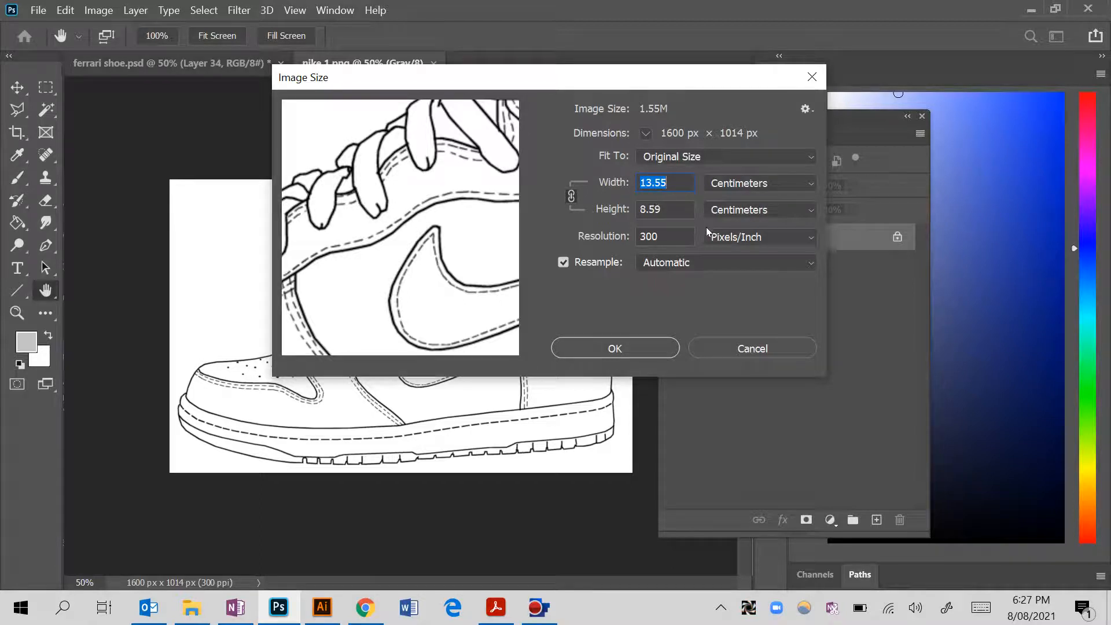
text(29)
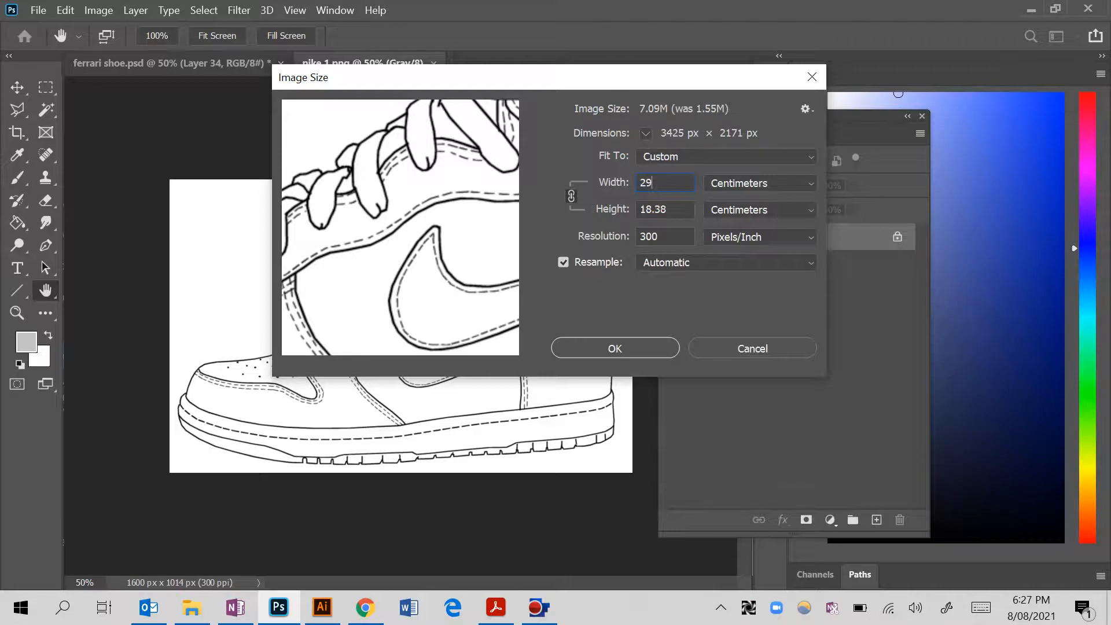
click(637, 341)
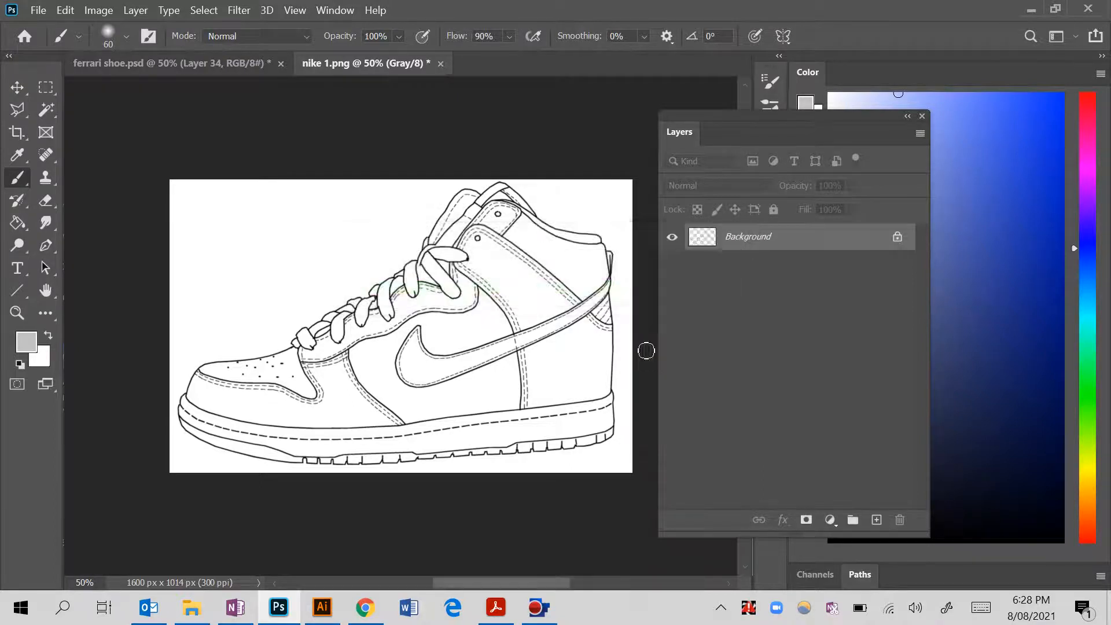
key(ctrl+minus)
key(ctrl+minus)
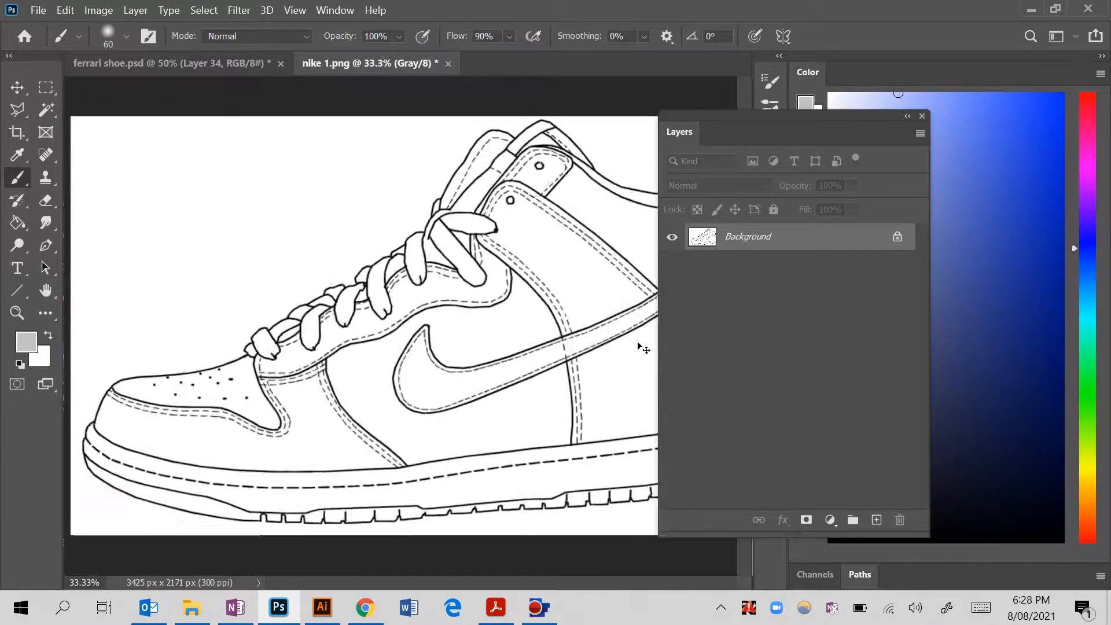
key(ctrl+minus)
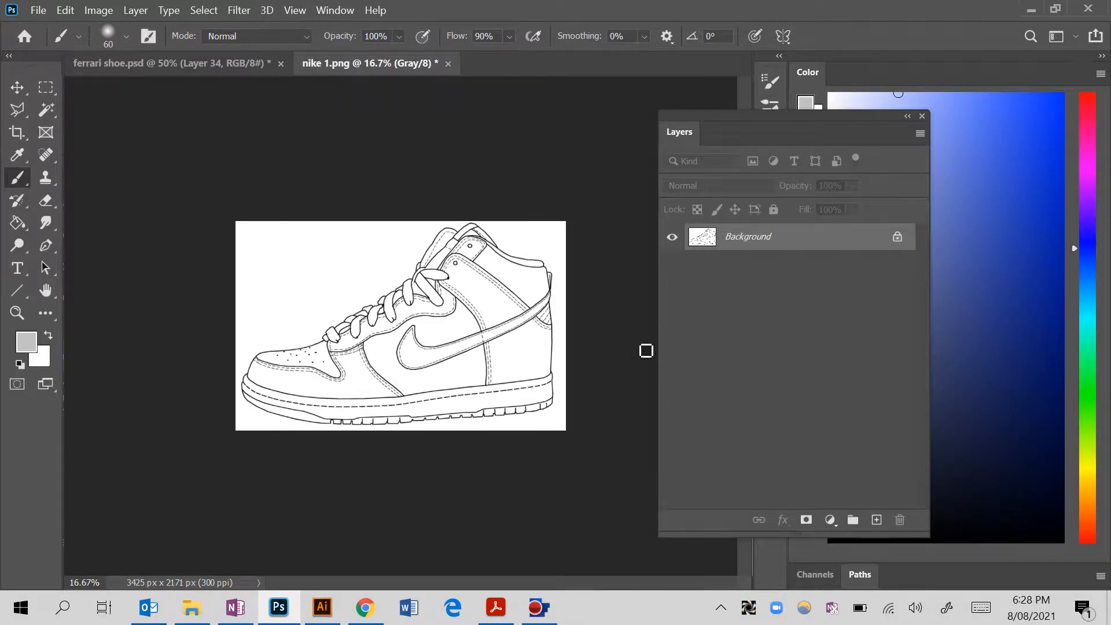
Close the floating Layers panel and display it again
drag(674, 140, 456, 135)
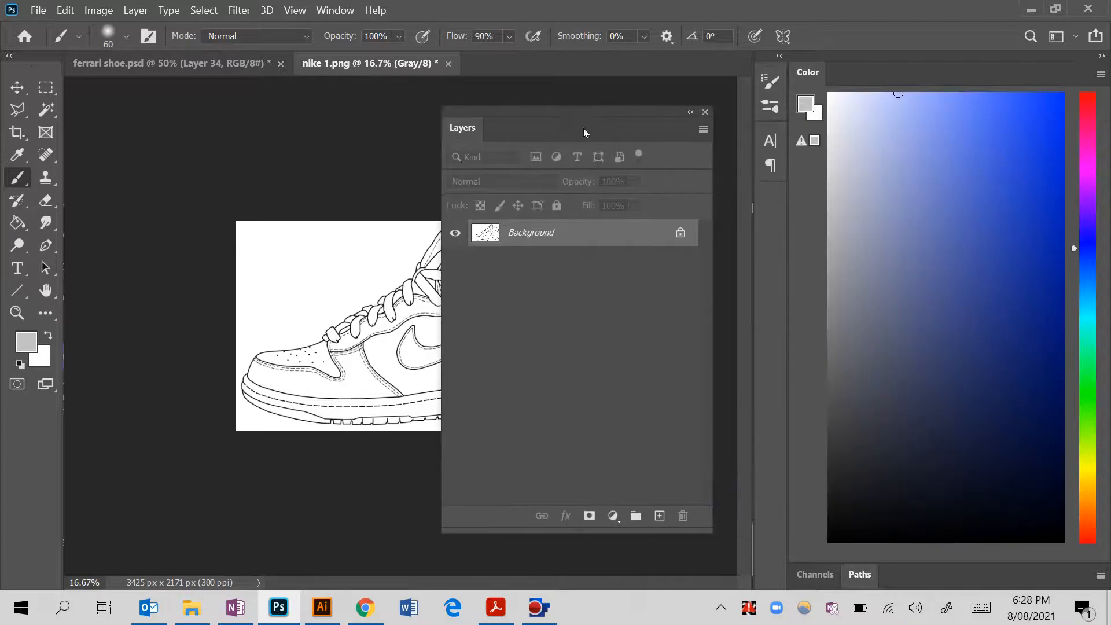
click(705, 113)
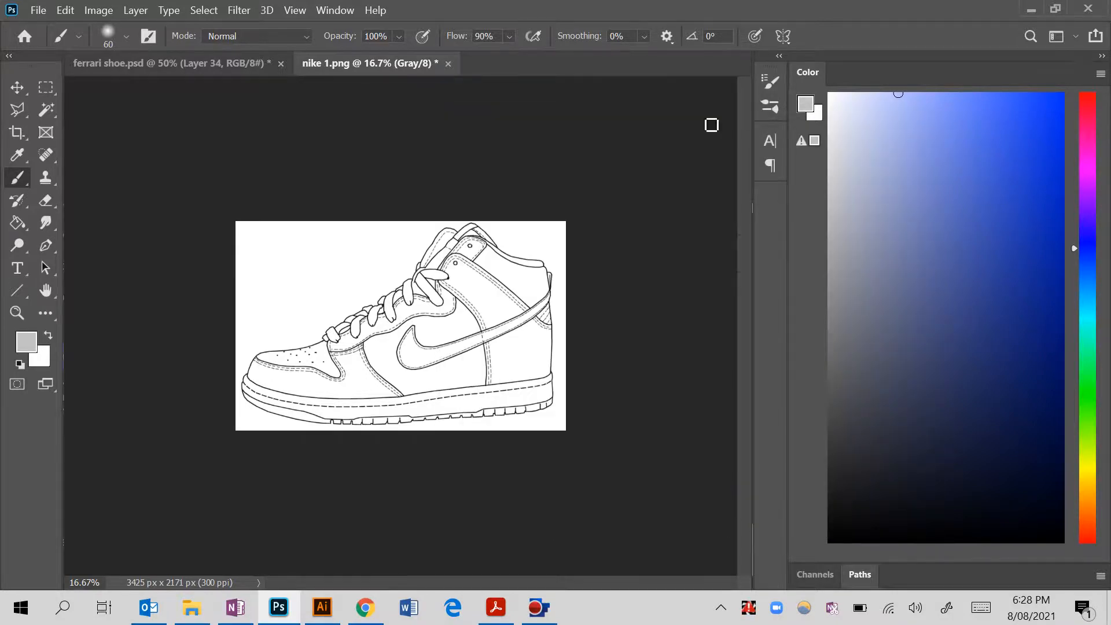
click(331, 12)
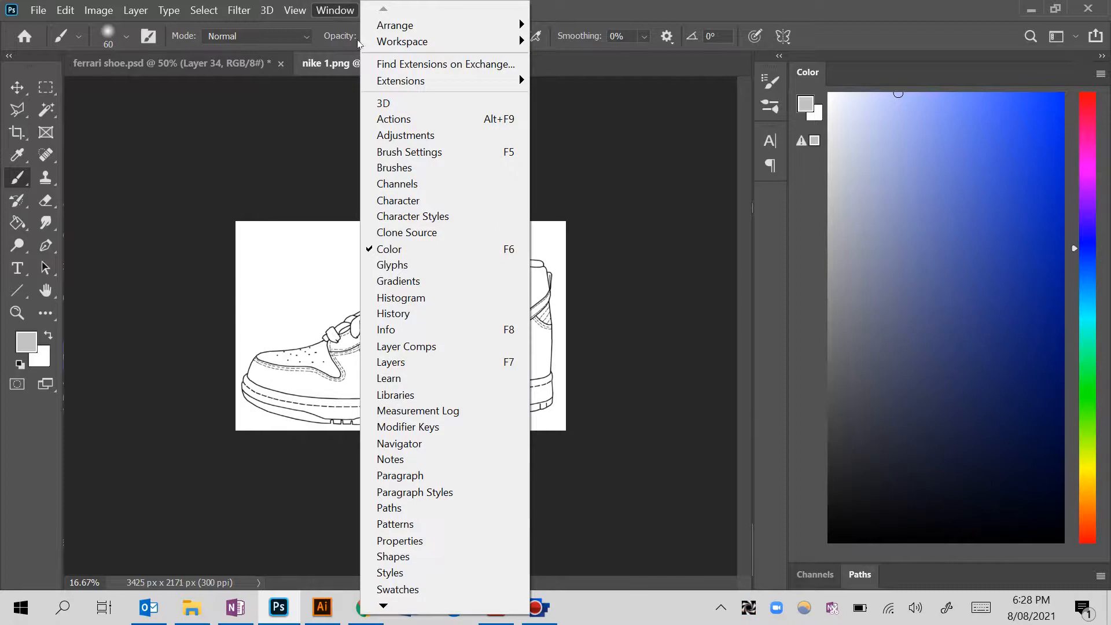
click(393, 363)
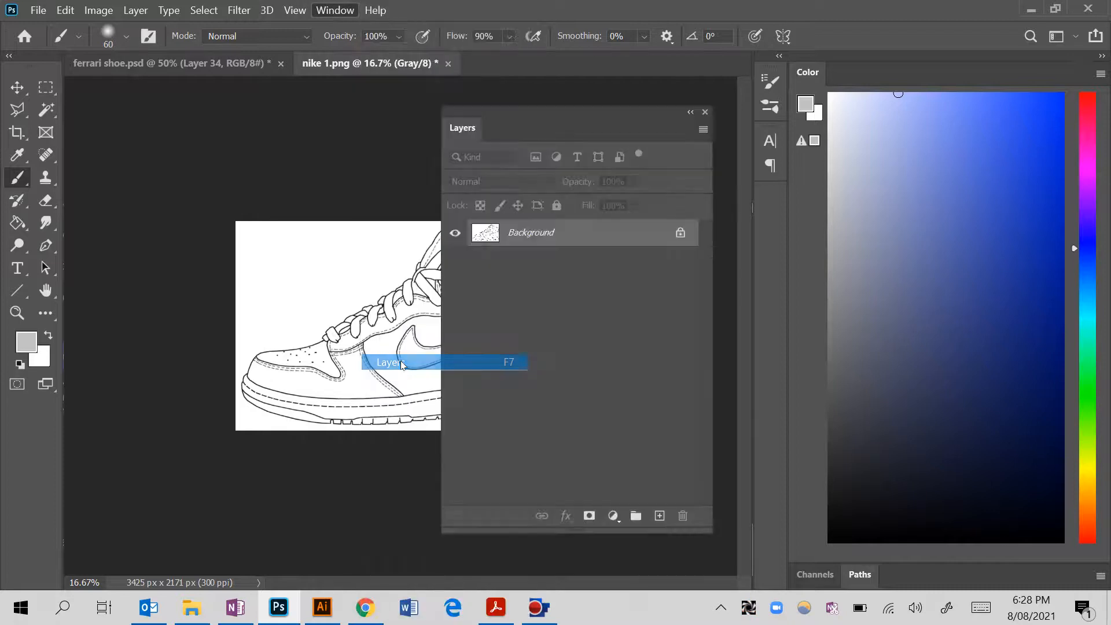
Undock the toolbar as a floating palette and place the Layers panel clear of the shoe drawing
drag(465, 139, 548, 137)
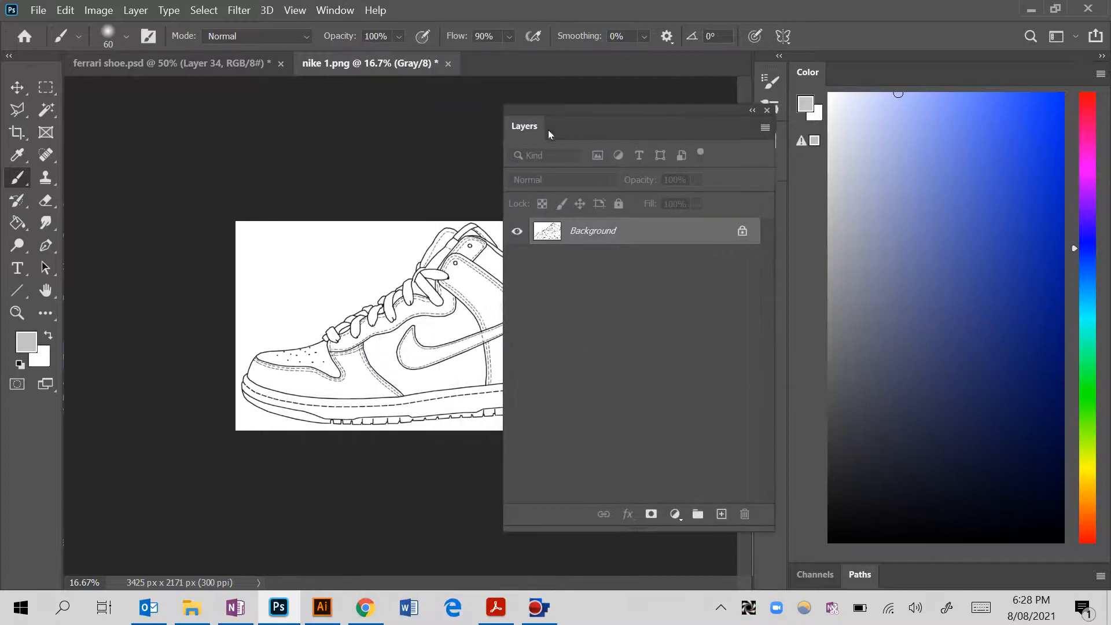
drag(29, 64, 40, 98)
drag(533, 129, 599, 120)
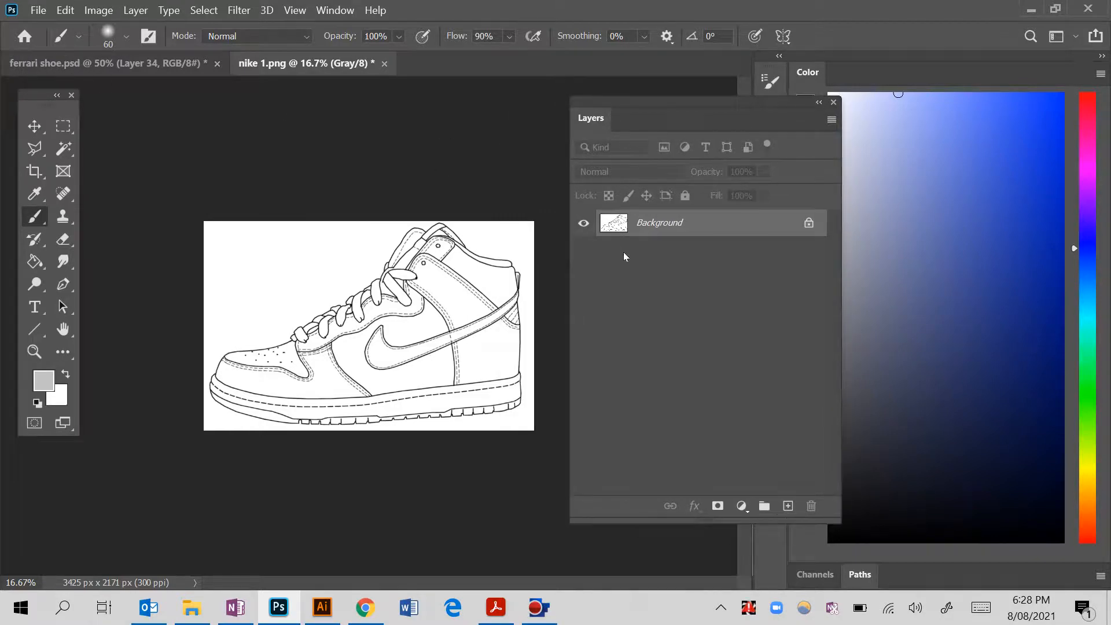
Convert the locked Background into a regular layer with Multiply blending and lock it completely
click(809, 228)
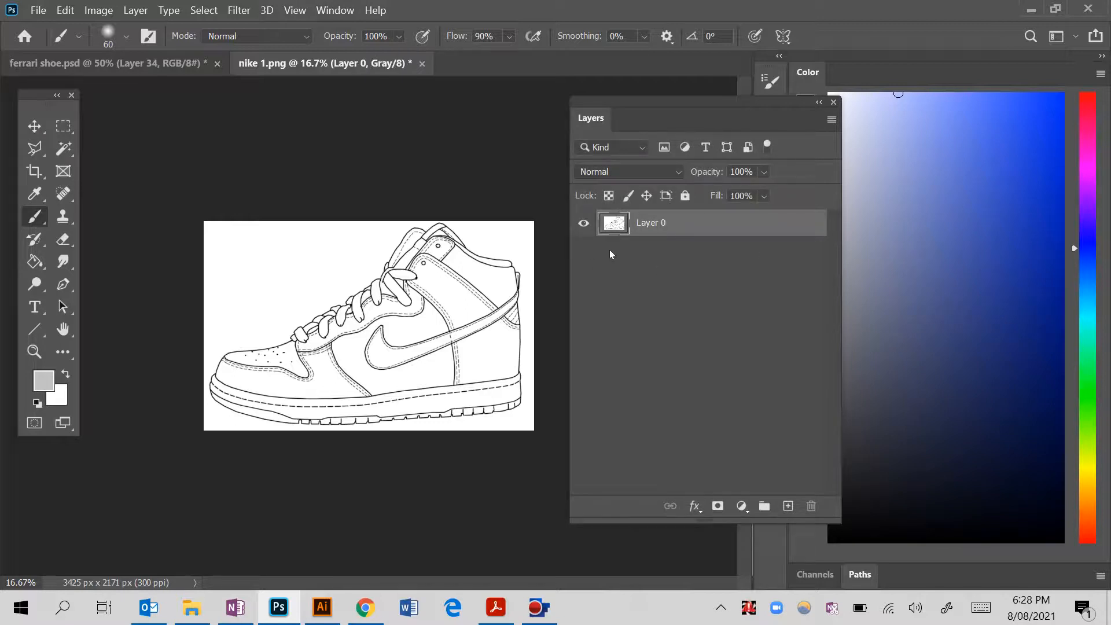
click(602, 177)
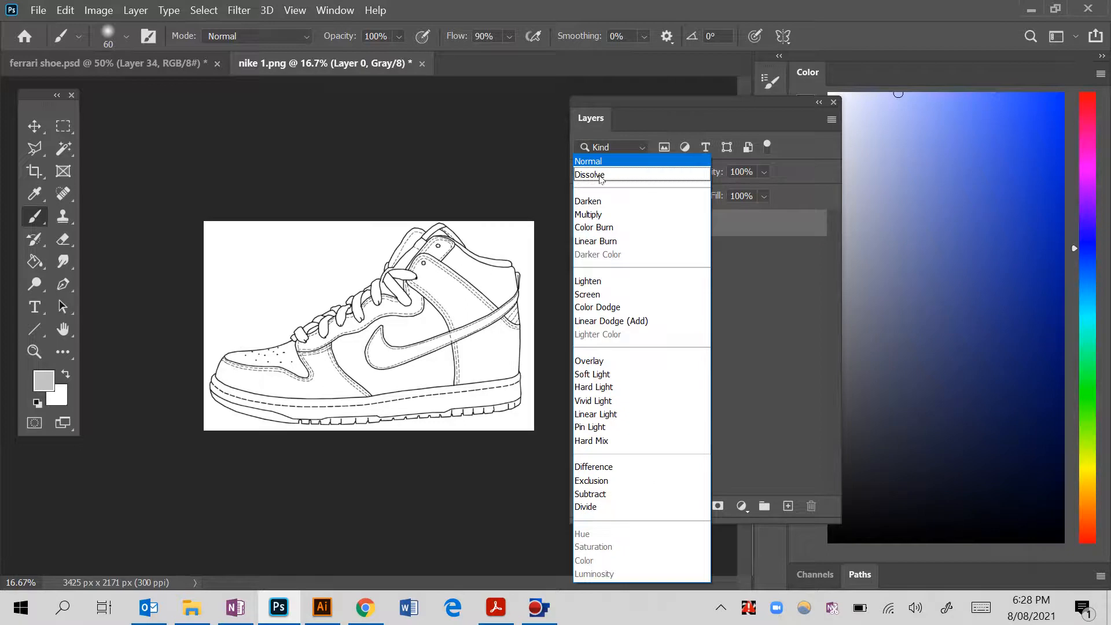
click(602, 214)
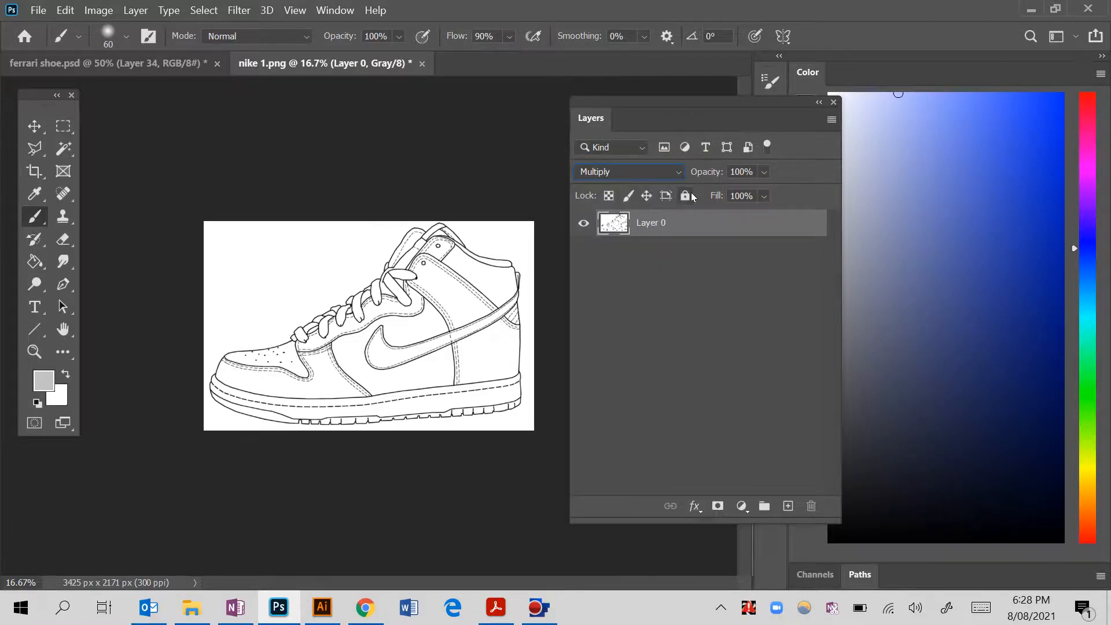
click(692, 196)
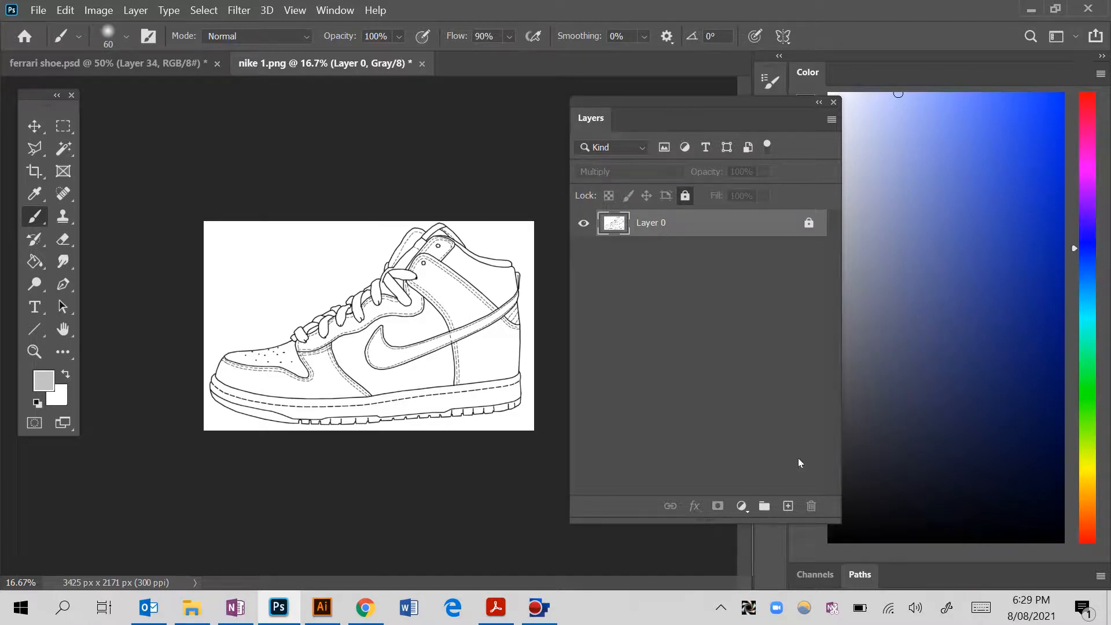
Add a new empty layer, place it beneath the shoe line art and make it the active layer
click(788, 506)
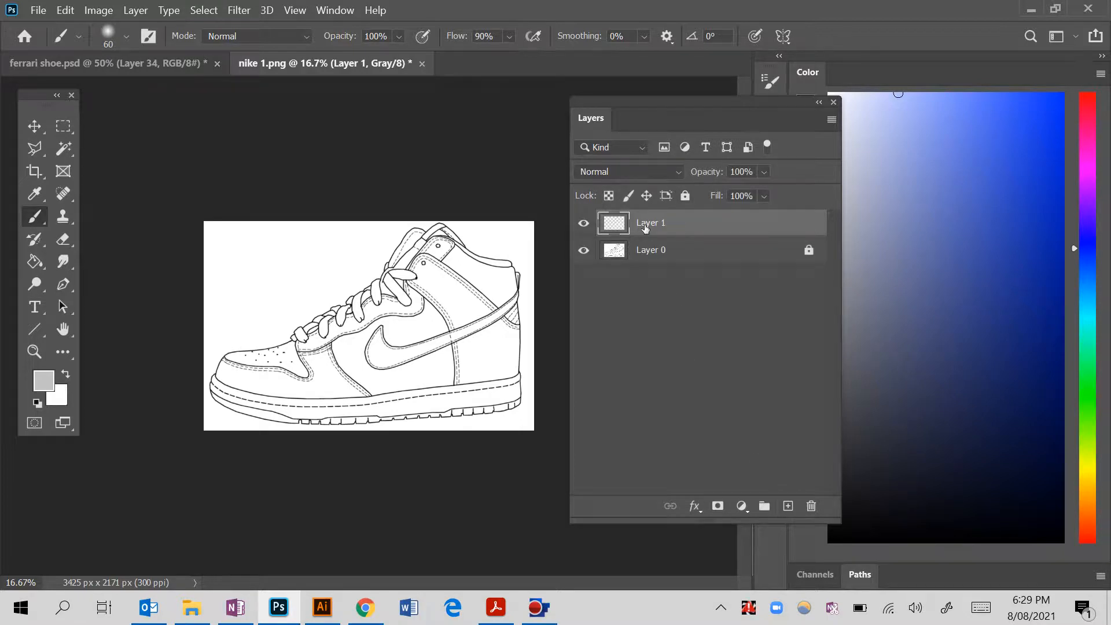
drag(645, 228, 650, 270)
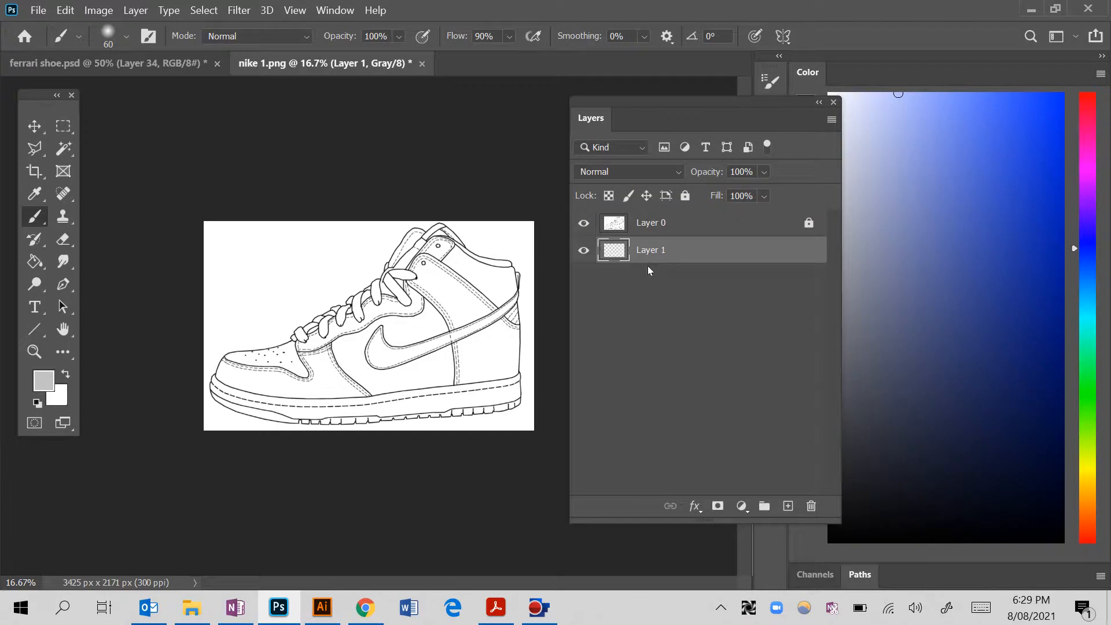
click(643, 229)
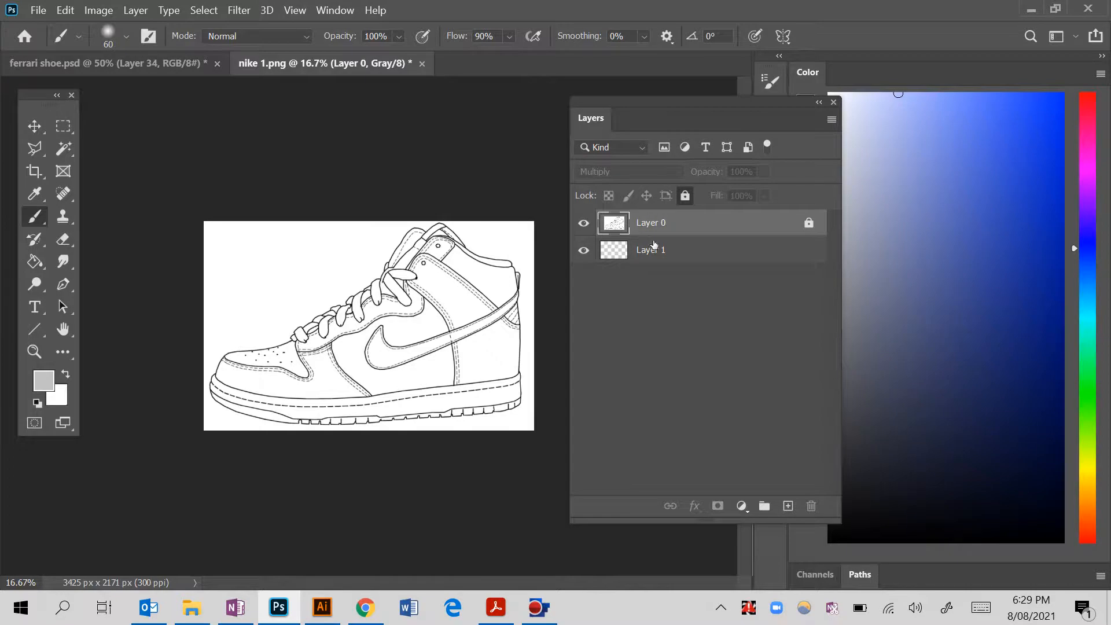
click(657, 250)
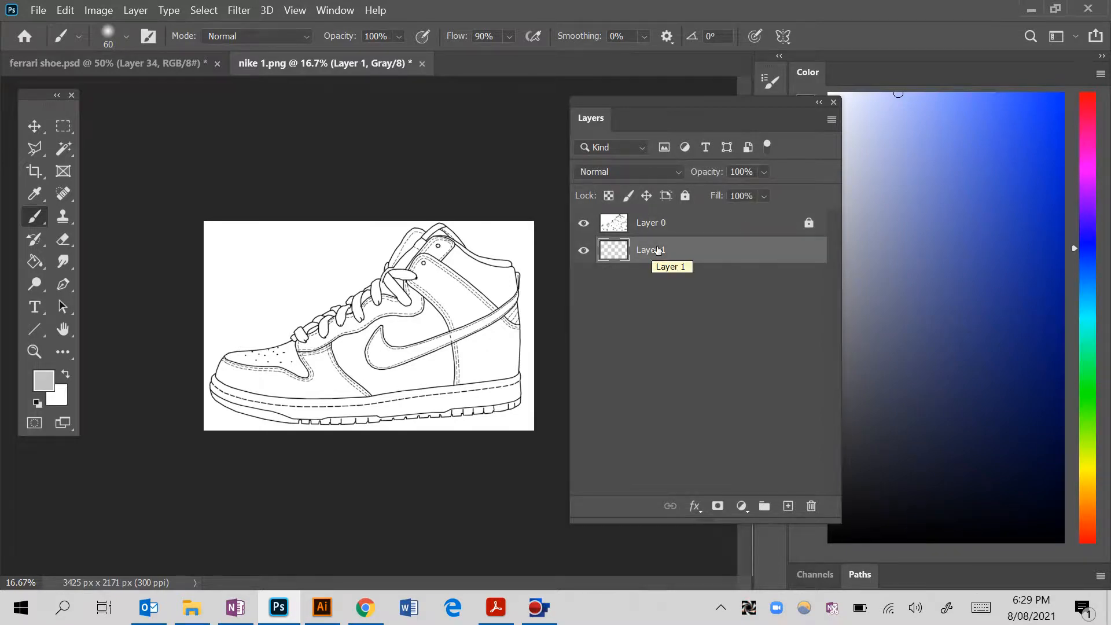
Choose a strong blue as the foreground colour
click(44, 380)
click(748, 290)
drag(748, 290, 749, 278)
click(922, 249)
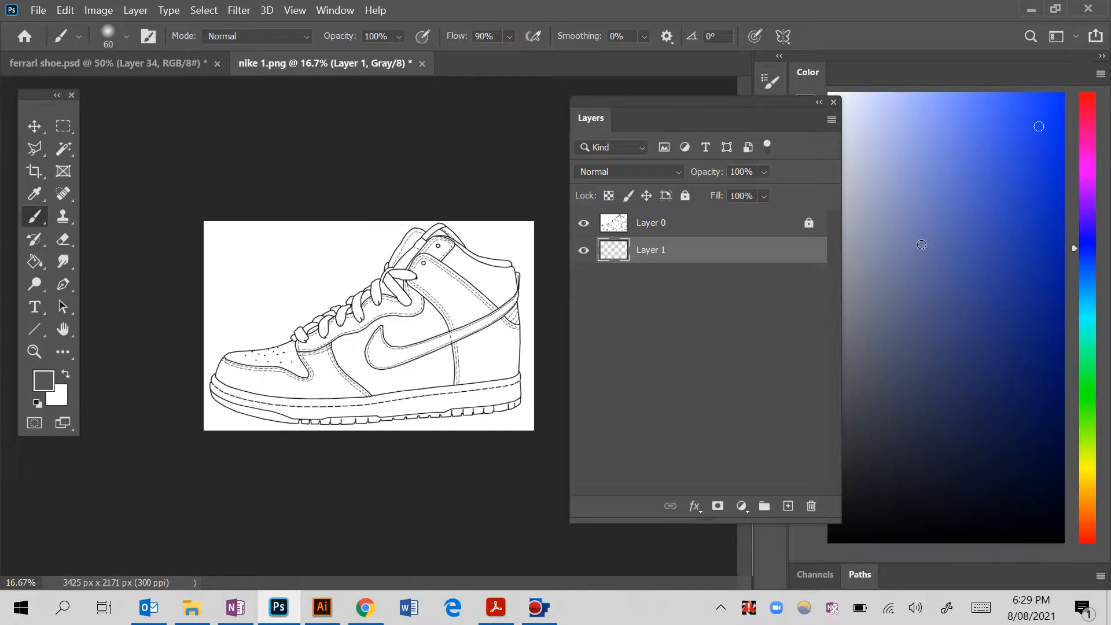
Enlarge the soft brush to 600 px and paint a broad test stroke diagonally across the shoe on Layer 1
key(bracketright)
key(bracketright)
key(bracketright)
key(bracketright)
key(bracketright)
key(bracketright)
key(bracketright)
key(bracketright)
key(bracketright)
key(bracketright)
key(bracketright)
key(bracketright)
key(bracketright)
mouse_move(255, 272)
mouse_down()
mouse_move(359, 359)
mouse_move(443, 426)
mouse_up()
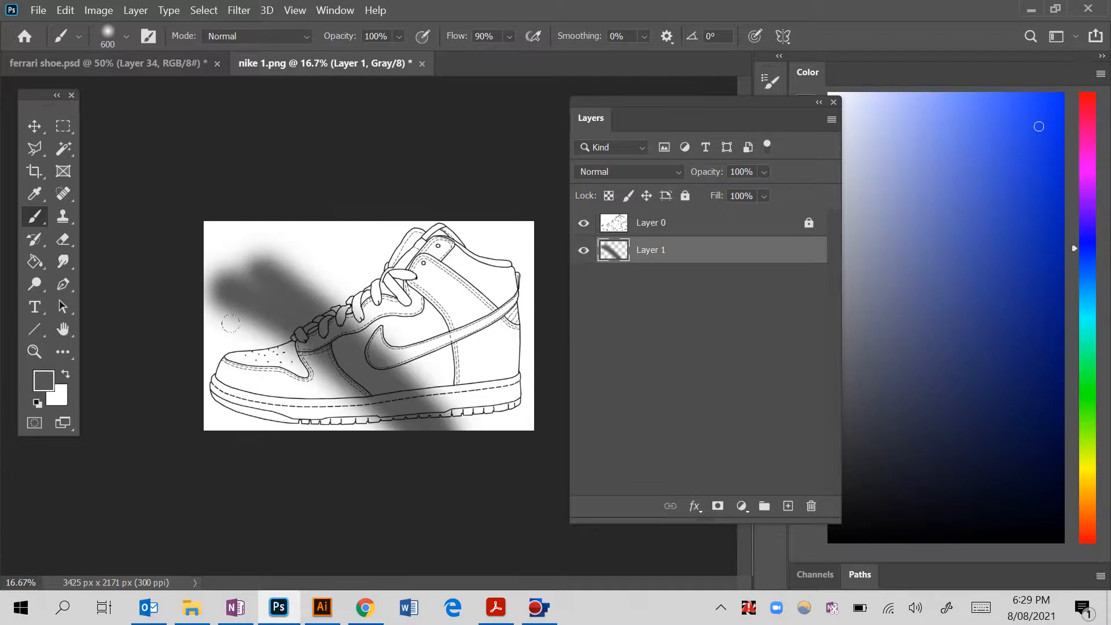
Widen the test stroke on Layer 1 with further soft brush passes over the toe and sole
mouse_move(348, 440)
mouse_down()
mouse_move(230, 319)
mouse_move(354, 445)
mouse_up()
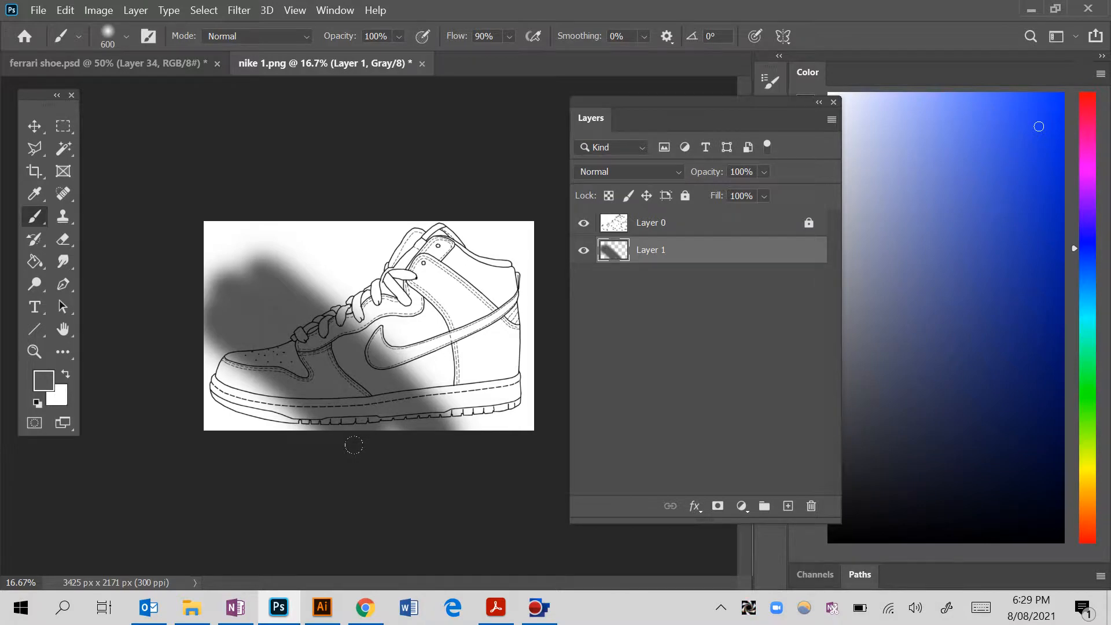
Reduce the image resolution to 150 pixels/inch with resampling on
click(99, 9)
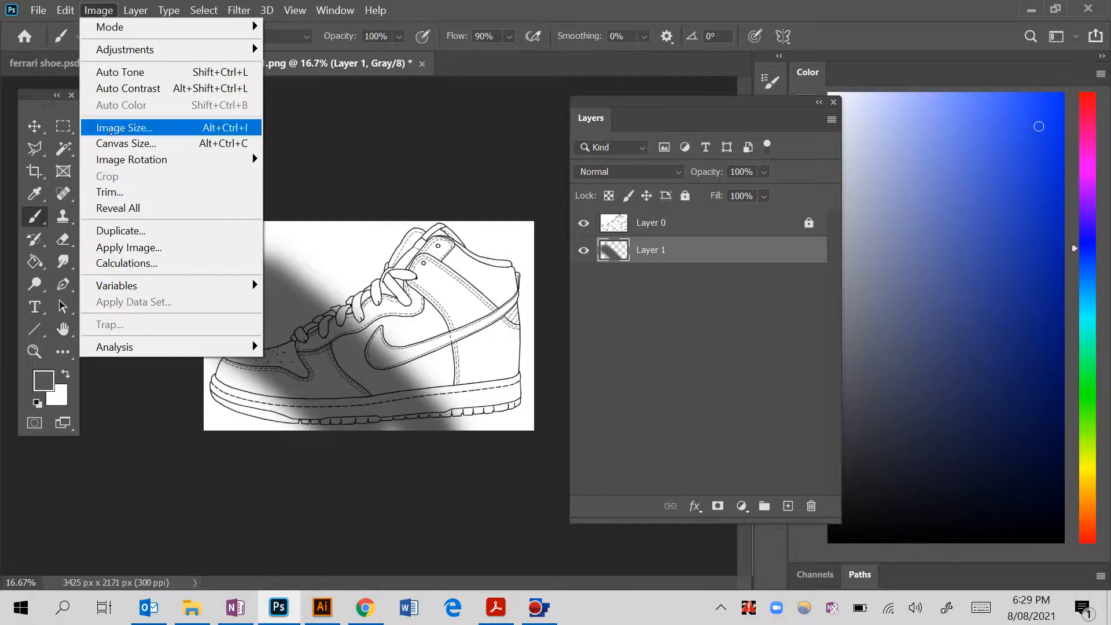
click(116, 129)
click(670, 246)
key(BackSpace)
key(BackSpace)
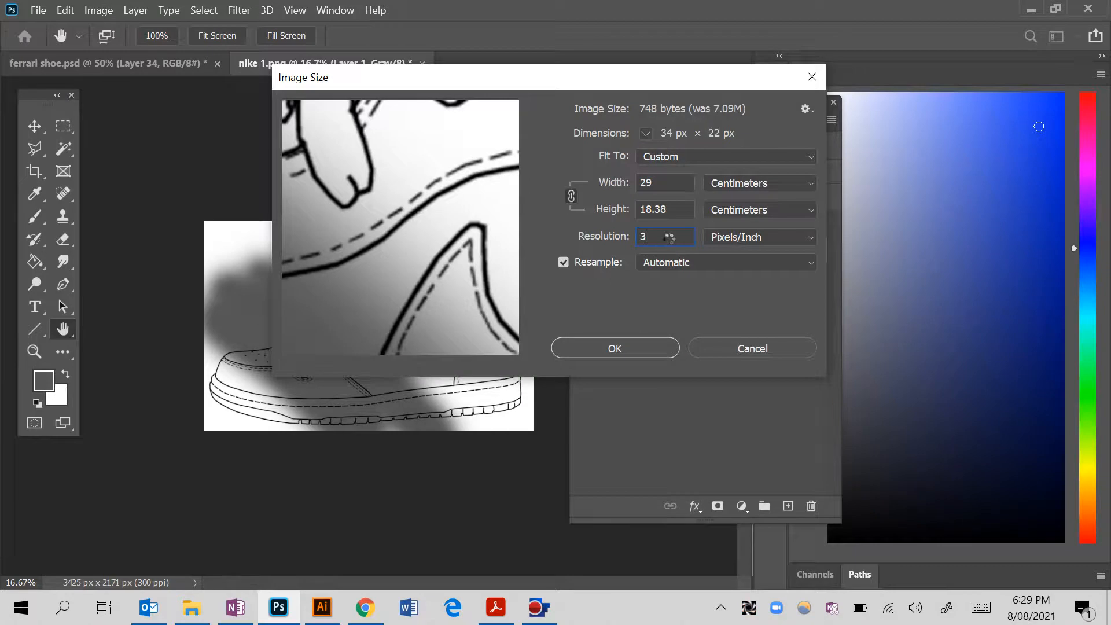
key(BackSpace)
text(150)
key(Return)
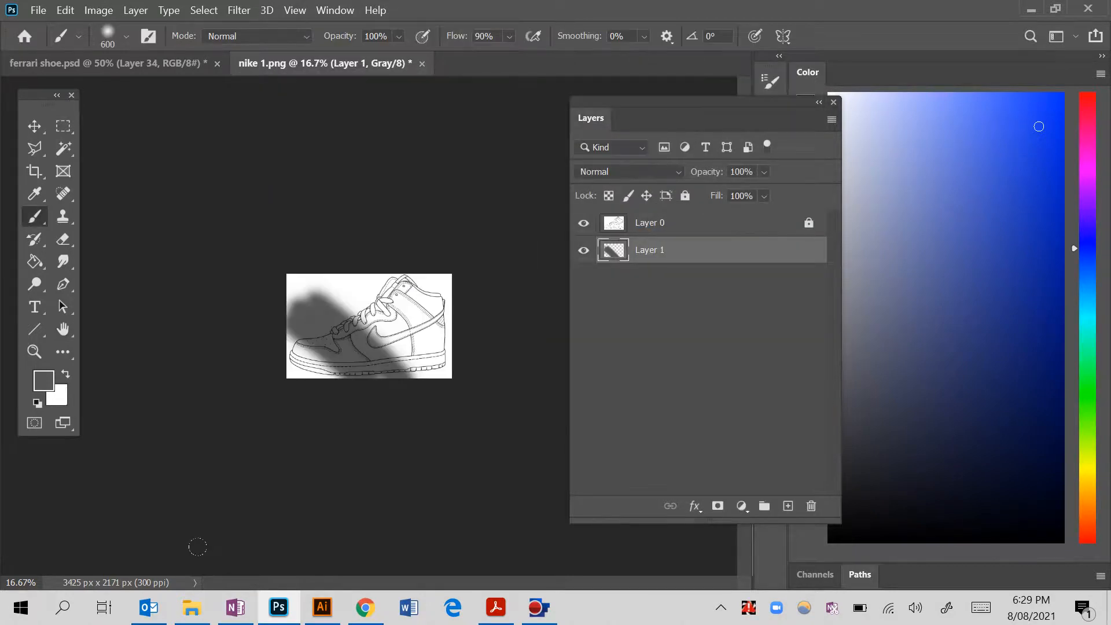
key(ctrl+plus)
key(ctrl+plus)
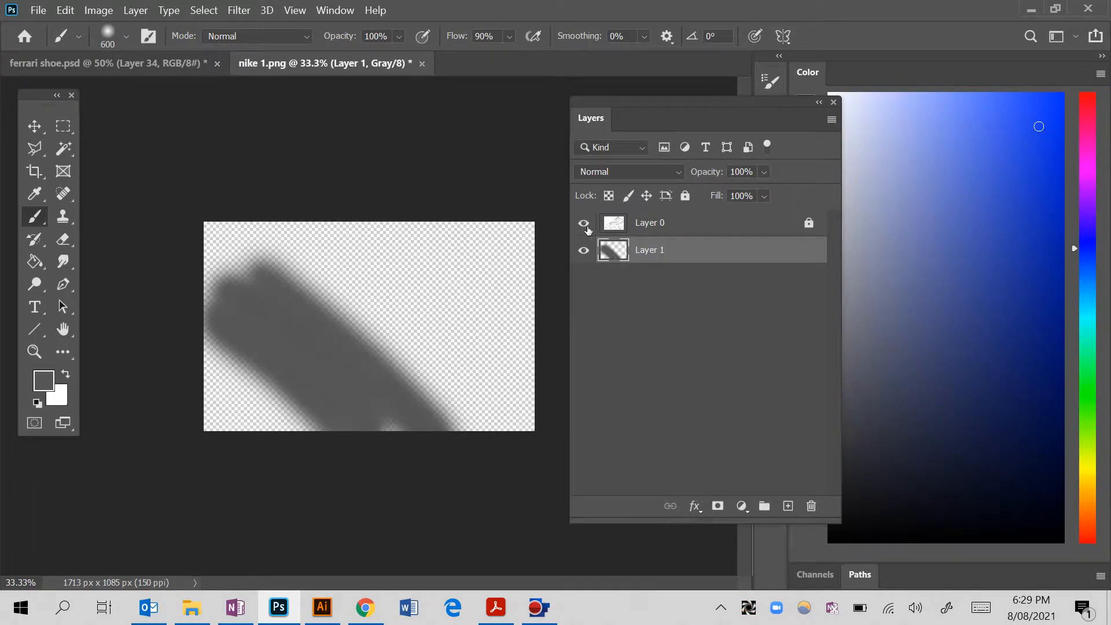
Toggle the line art's visibility to check Layer 1, and erase the whole test stroke from Layer 1
click(584, 224)
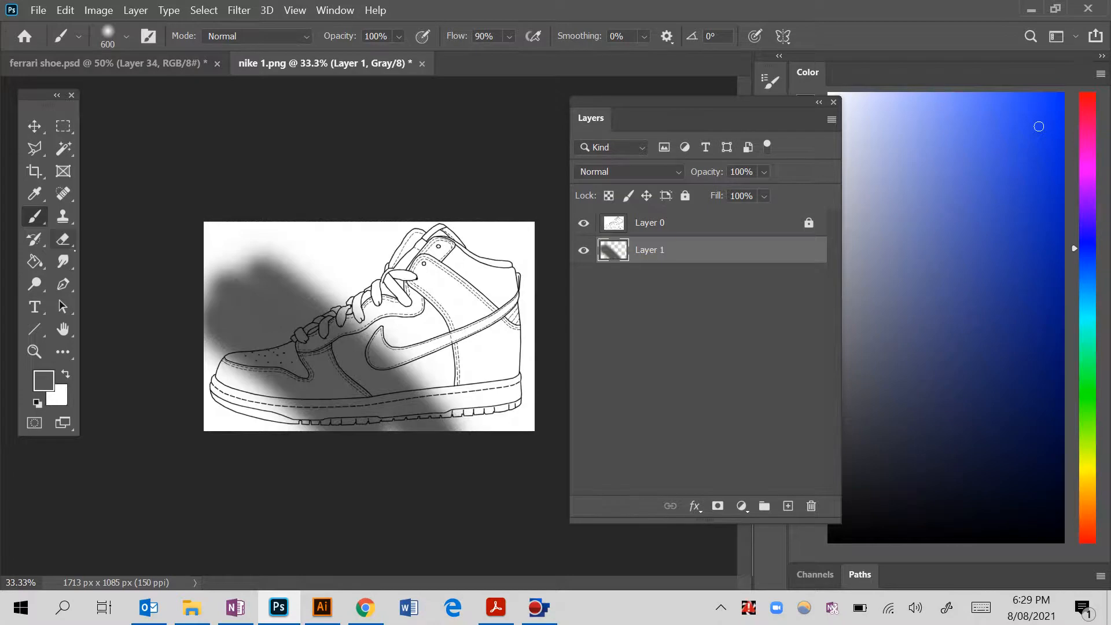
click(63, 239)
mouse_move(305, 289)
mouse_down()
mouse_move(375, 415)
mouse_move(243, 324)
mouse_move(267, 400)
mouse_move(405, 370)
mouse_move(481, 424)
mouse_up()
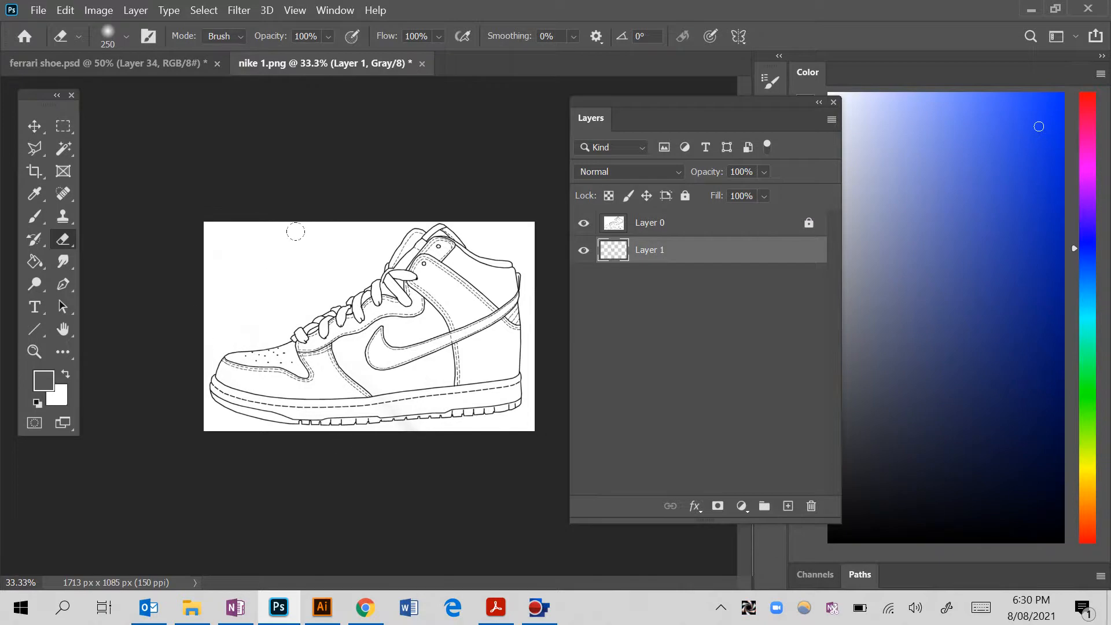
Convert the document from grayscale to RGB Color mode without merging the layers
click(663, 230)
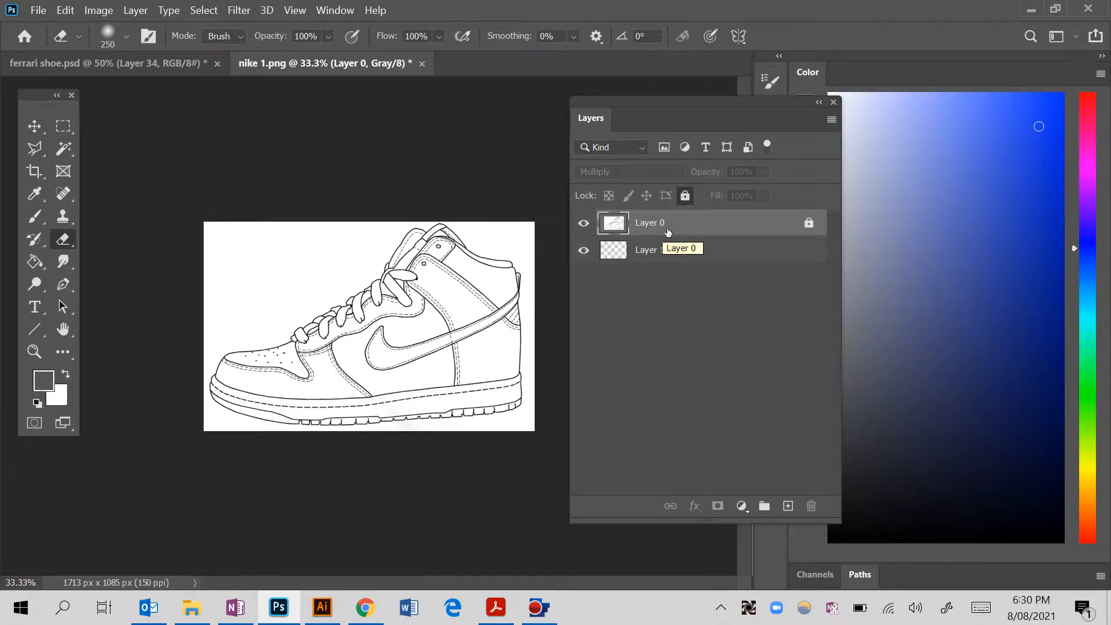
click(98, 10)
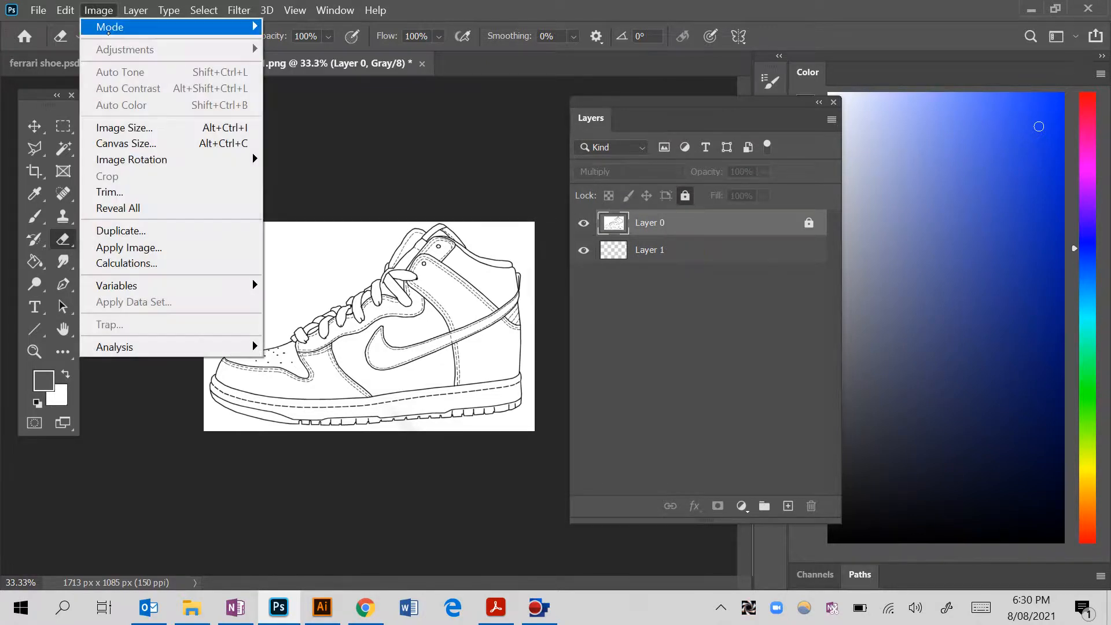
mouse_move(174, 27)
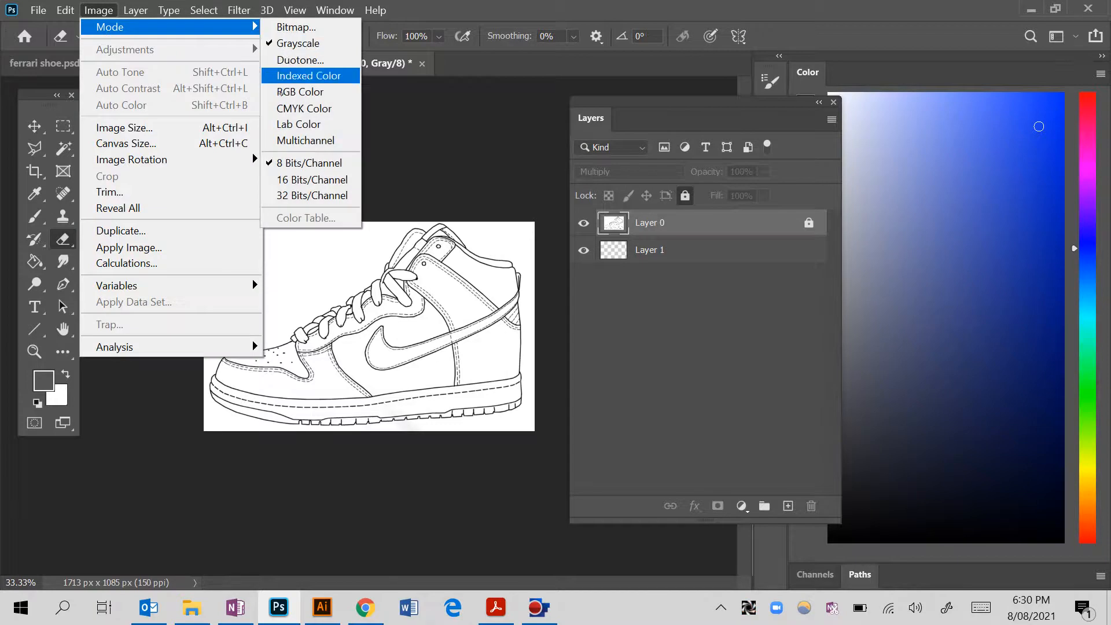
click(285, 93)
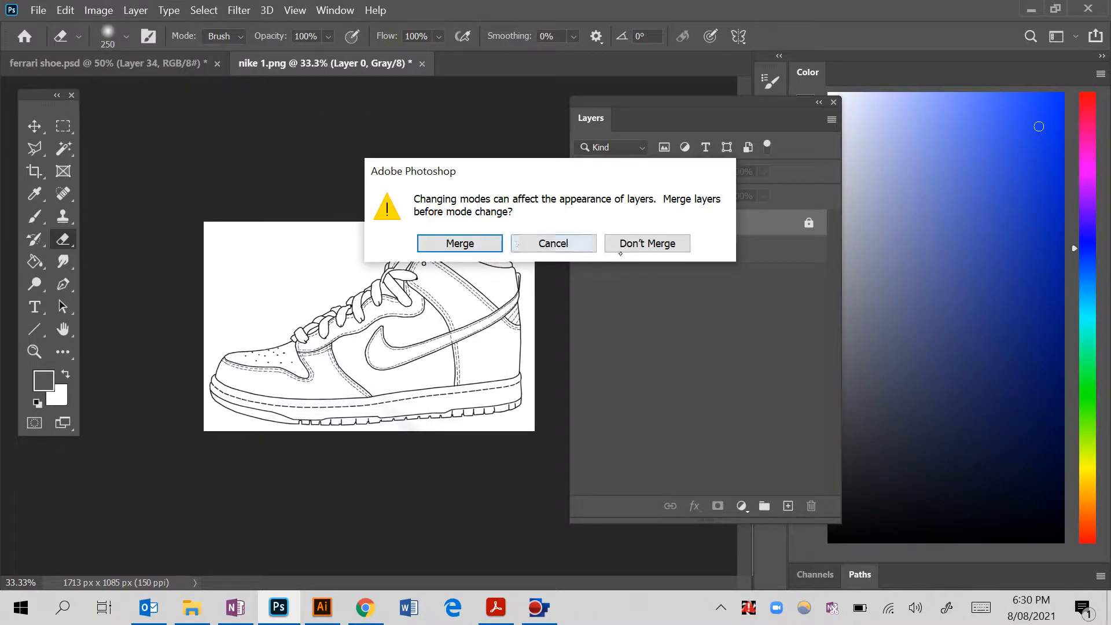
click(647, 243)
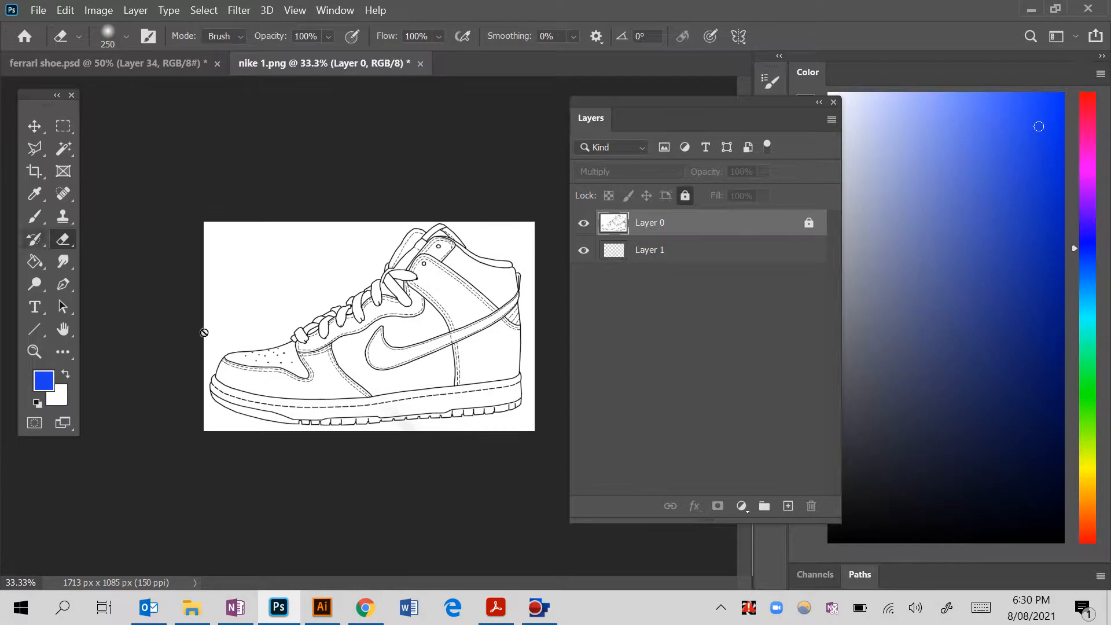
Try to paint with the Brush on the locked line art layer, Layer 0
click(34, 216)
click(296, 260)
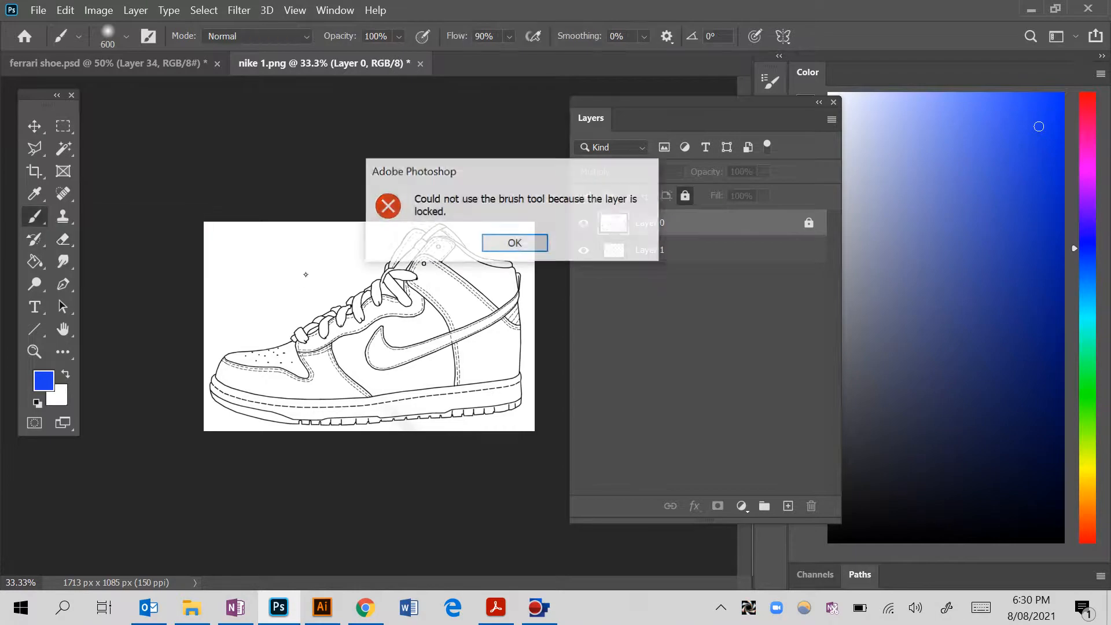
click(524, 246)
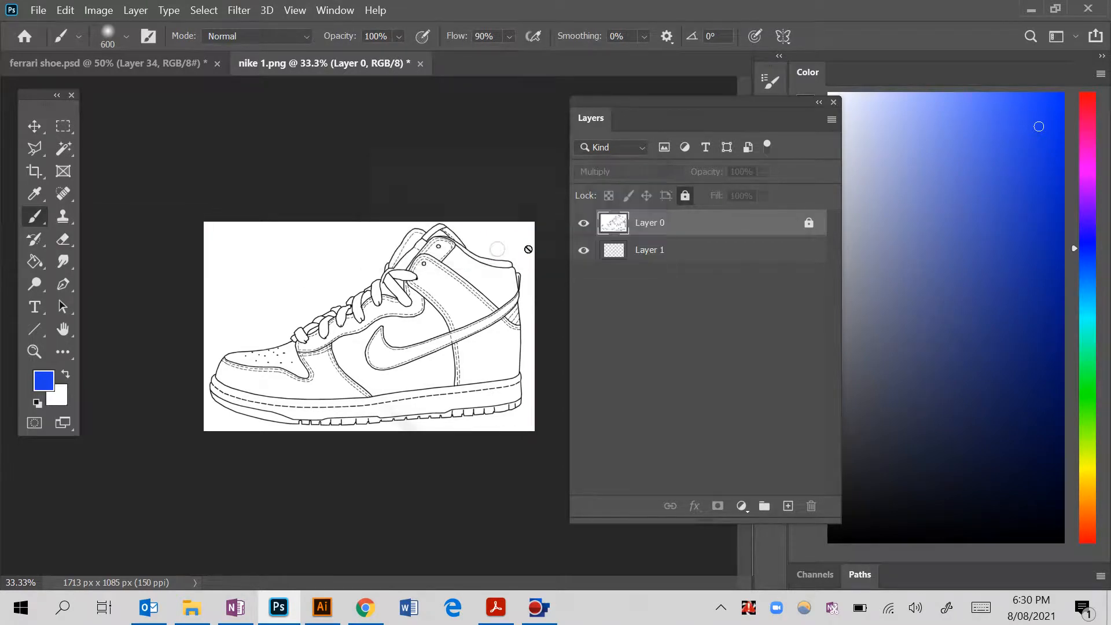
click(659, 249)
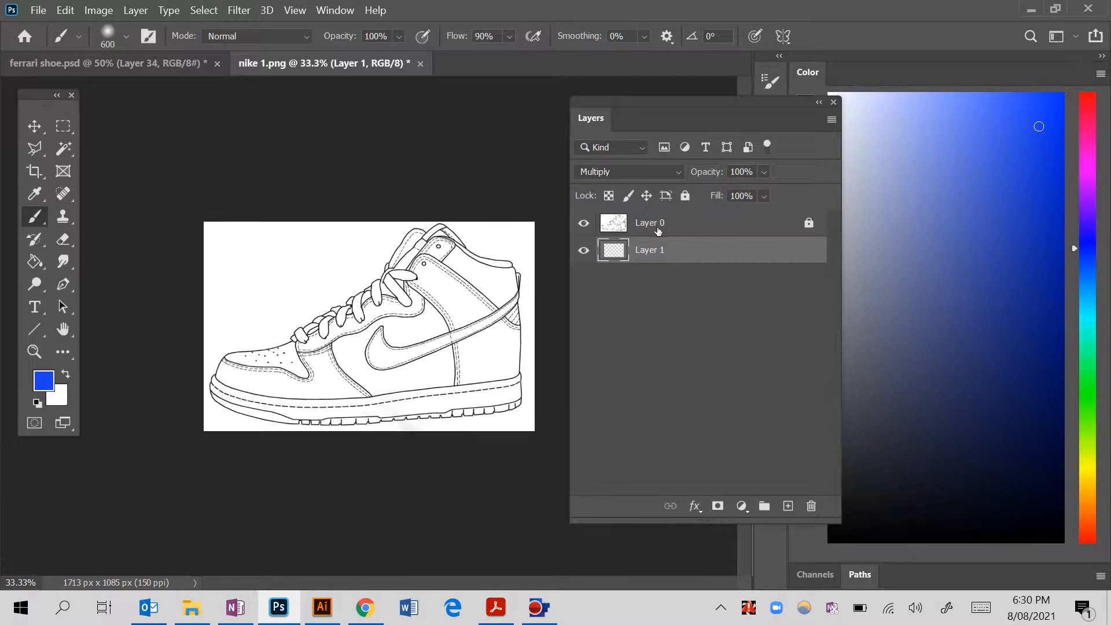
click(656, 230)
click(438, 289)
click(499, 244)
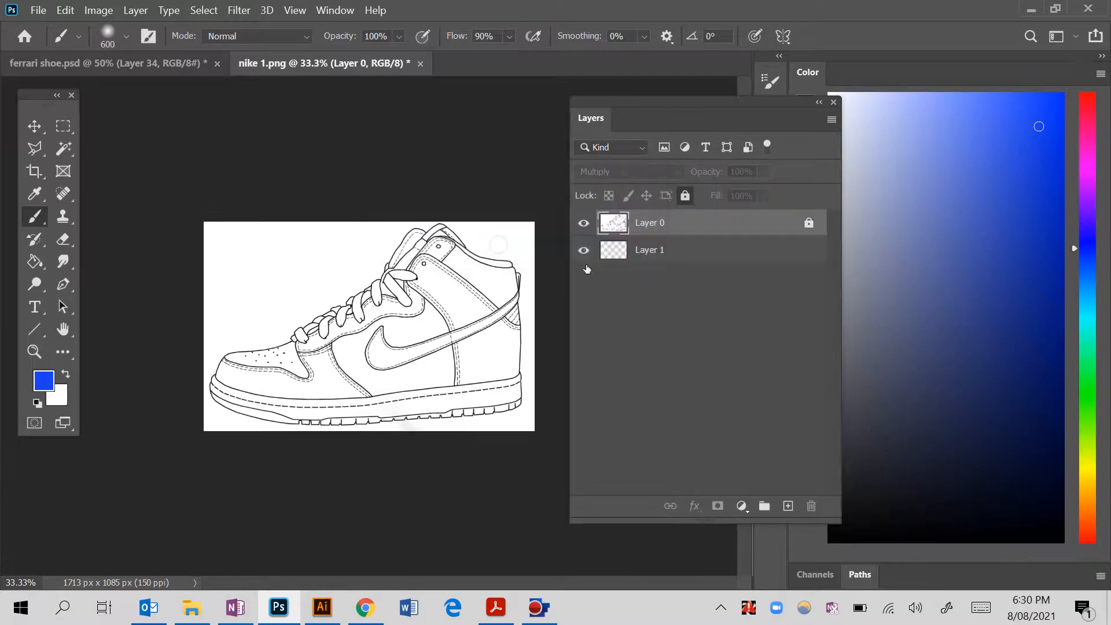
Paint a blue test stroke on Layer 1 beside the shoe and undo it
click(671, 257)
mouse_move(307, 287)
mouse_down()
mouse_move(237, 336)
mouse_move(163, 300)
mouse_move(130, 266)
mouse_up()
key(ctrl+z)
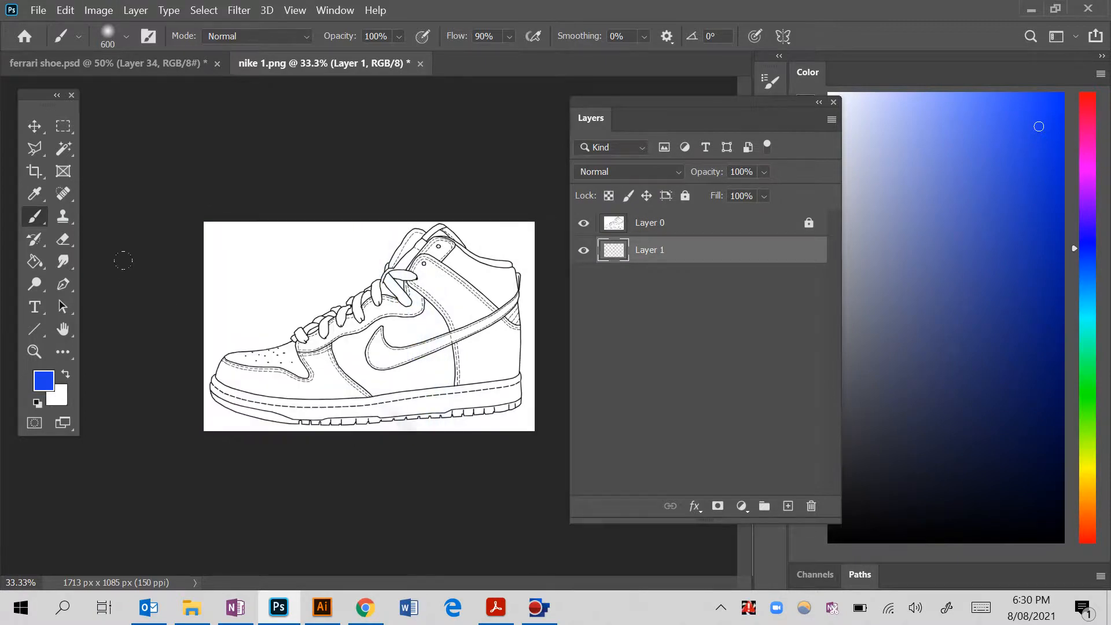
Switch to the Chrome browser and search Google Images for "ikea logo"
key(alt+Tab)
key(alt+Tab)
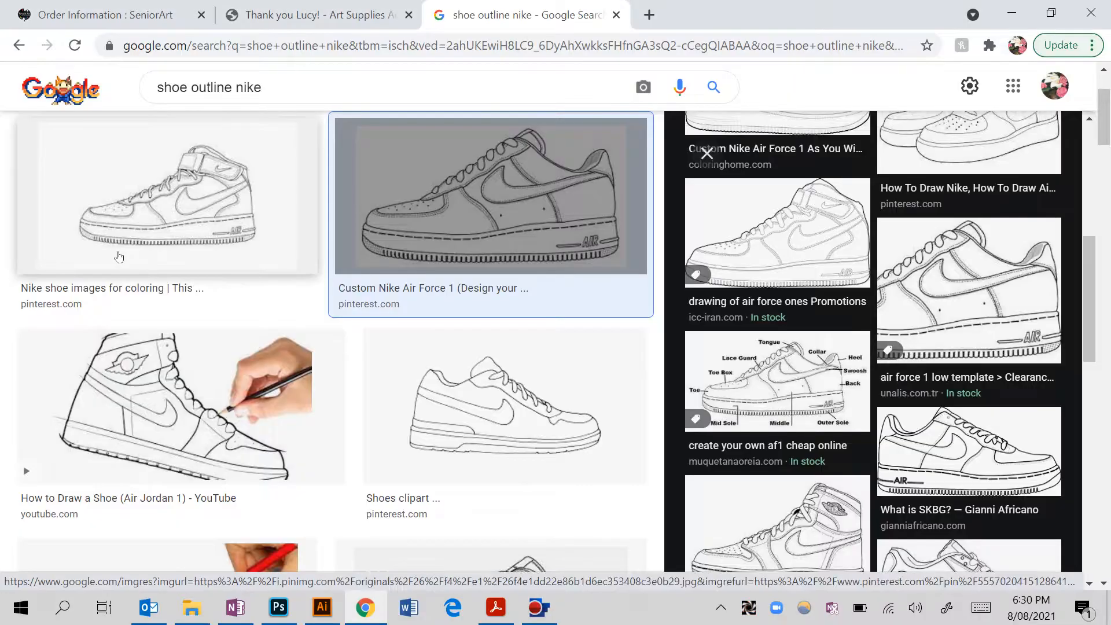
drag(273, 99, 45, 83)
text(ikea)
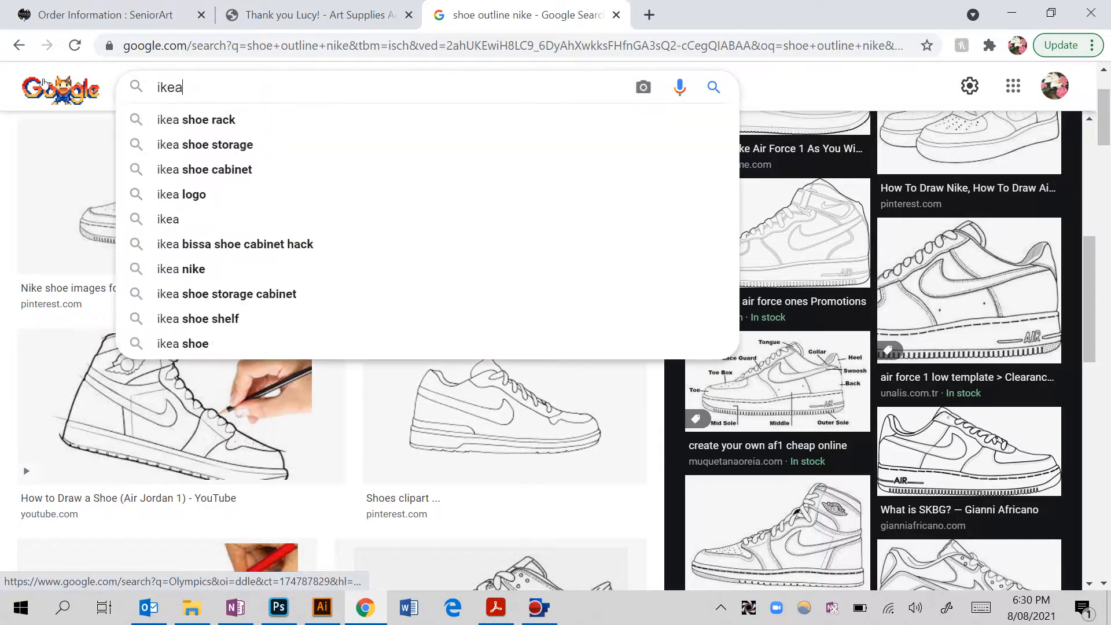
key(Return)
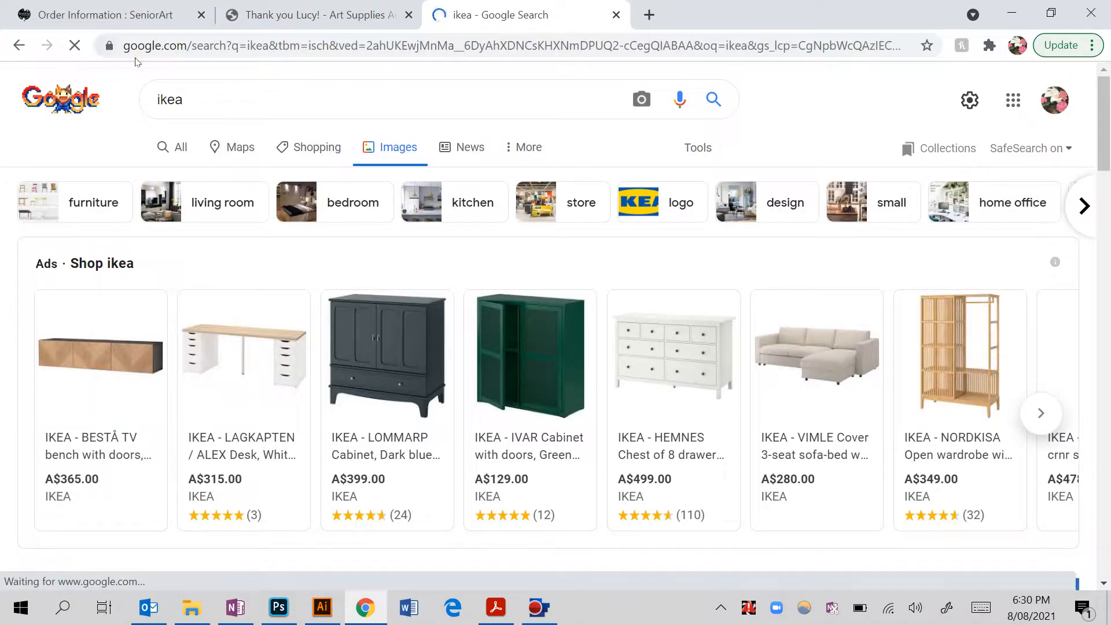
click(210, 99)
text(logo)
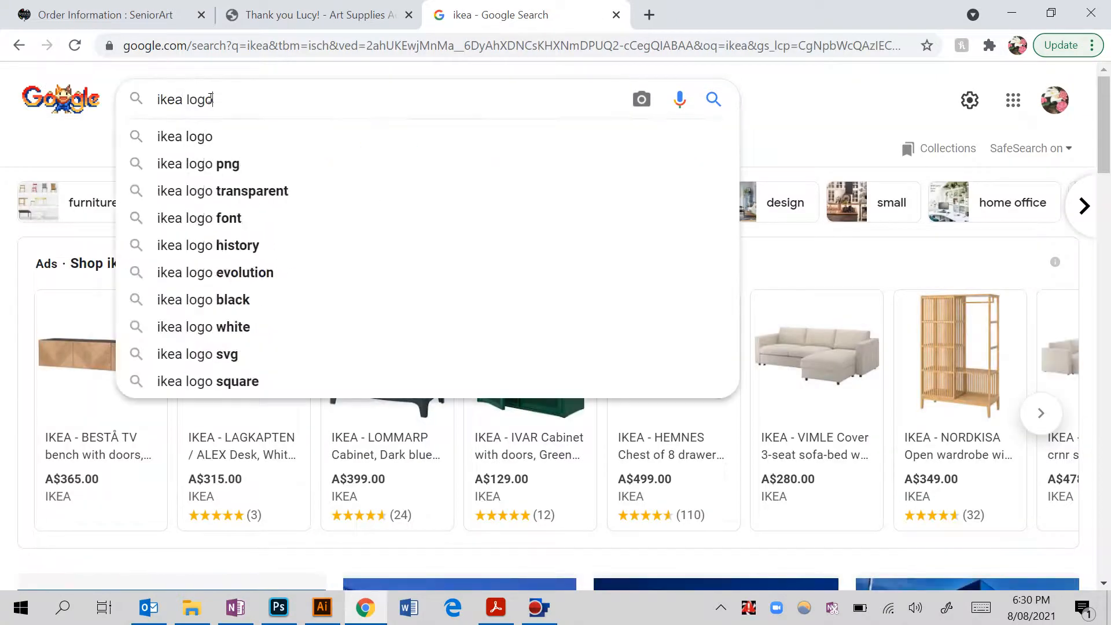
key(Return)
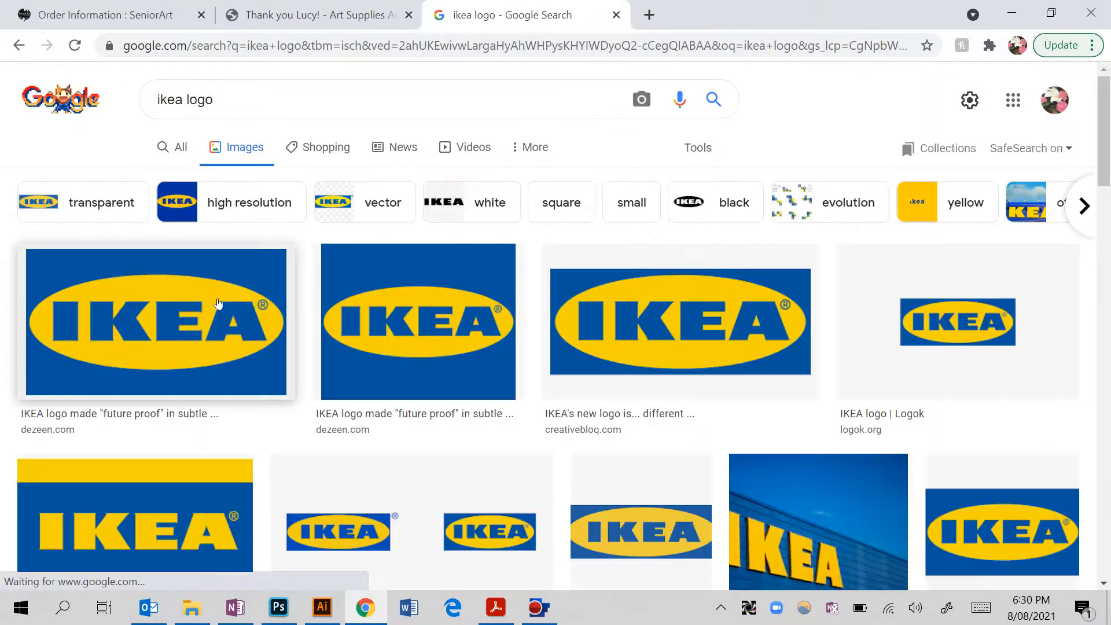
Copy the first IKEA logo image and paste it into nike 1.png in Photoshop, directly beneath the line art
click(219, 303)
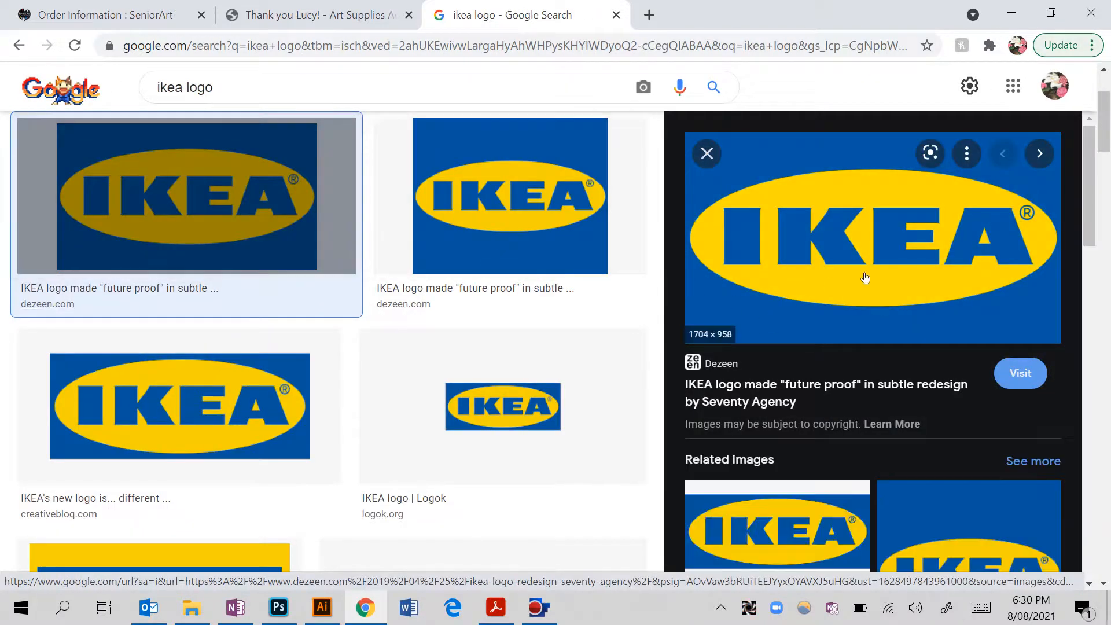
right_click(866, 278)
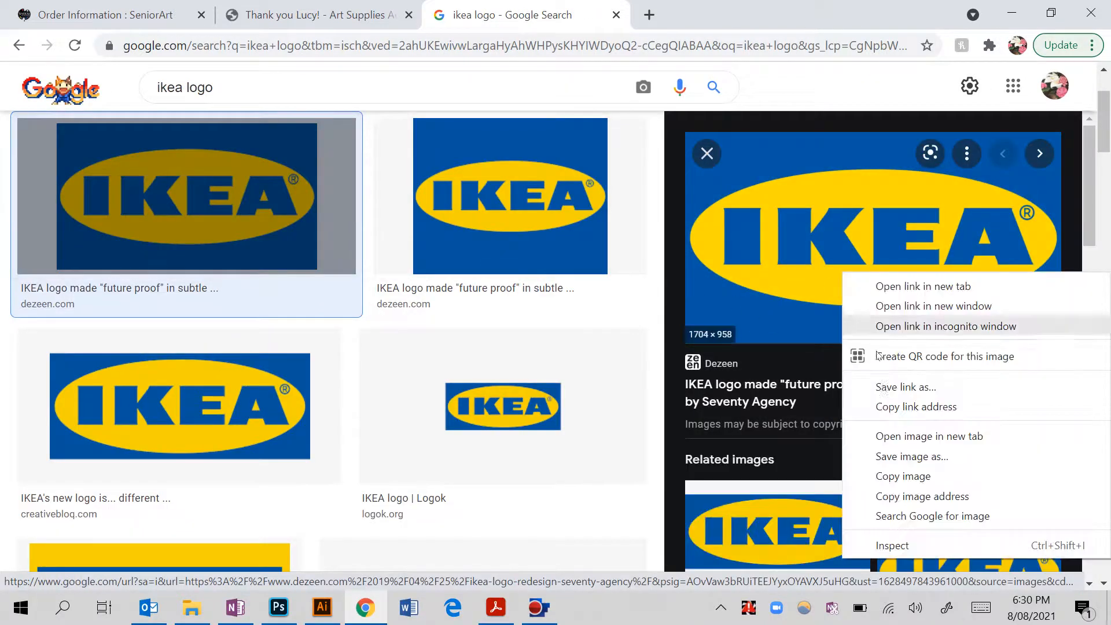
click(906, 474)
key(alt+Tab)
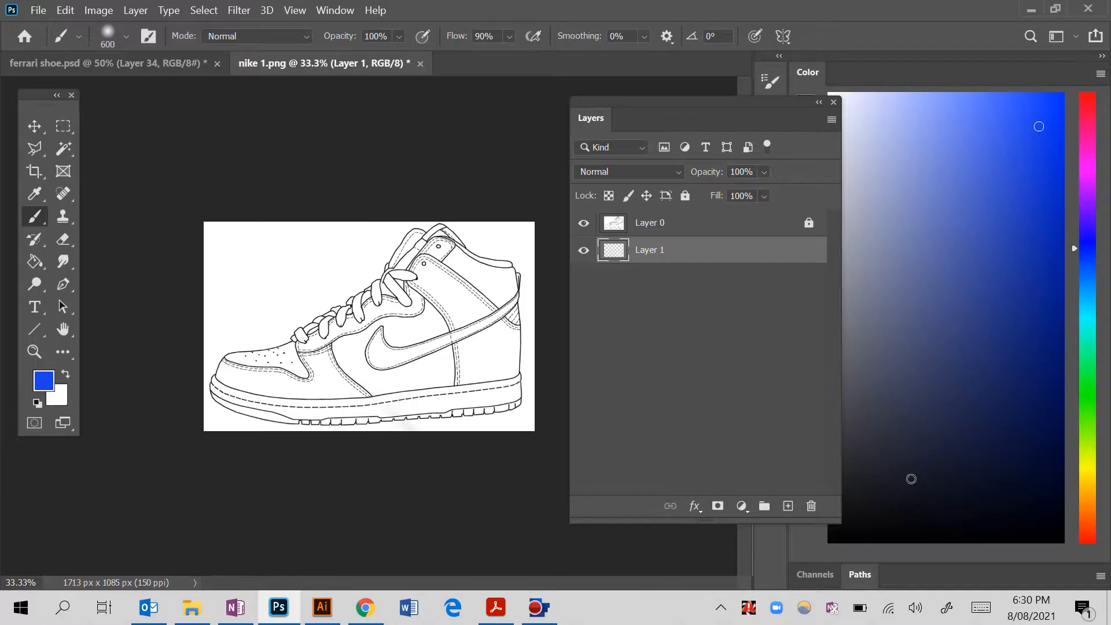
key(ctrl+v)
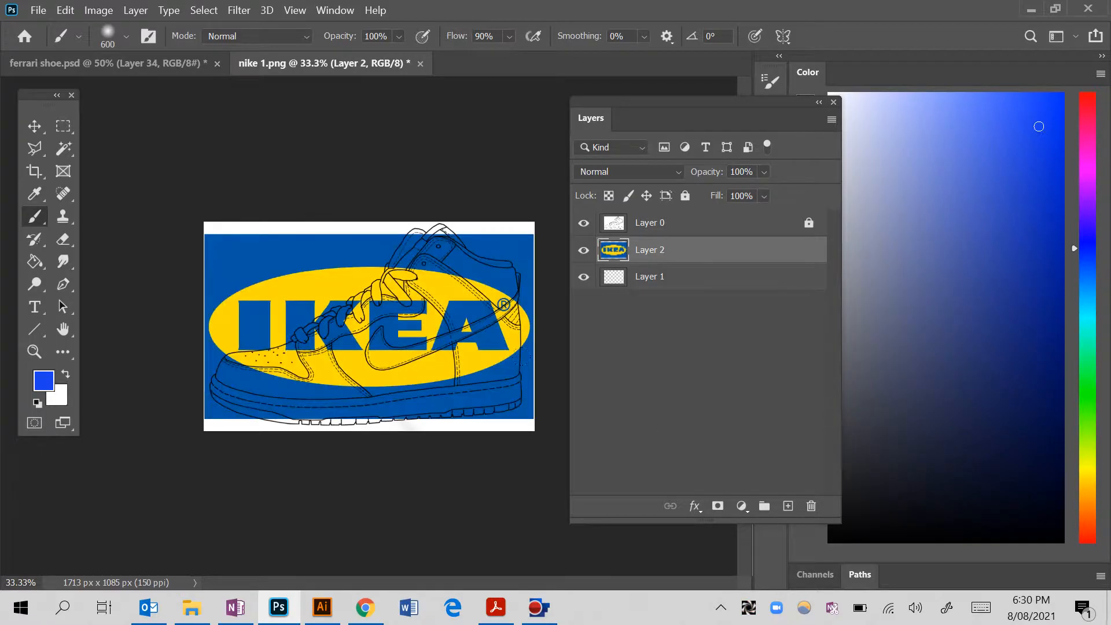
Scale the pasted IKEA logo down to about a quarter of the canvas width, in the empty area above the toe
key(ctrl+t)
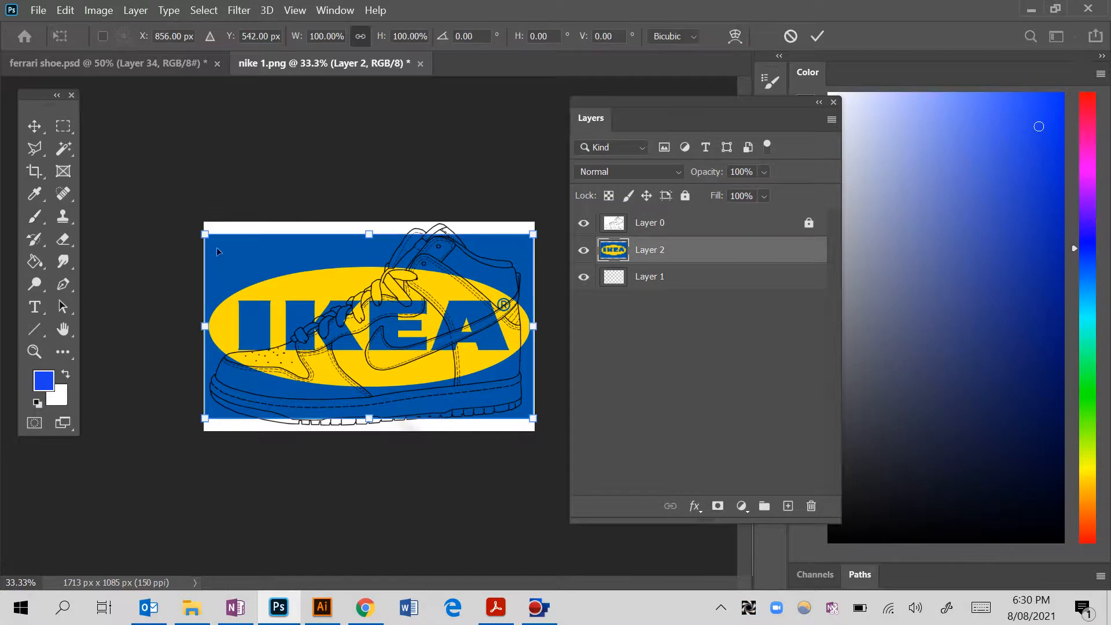
drag(231, 250, 258, 272)
key(Return)
key(b)
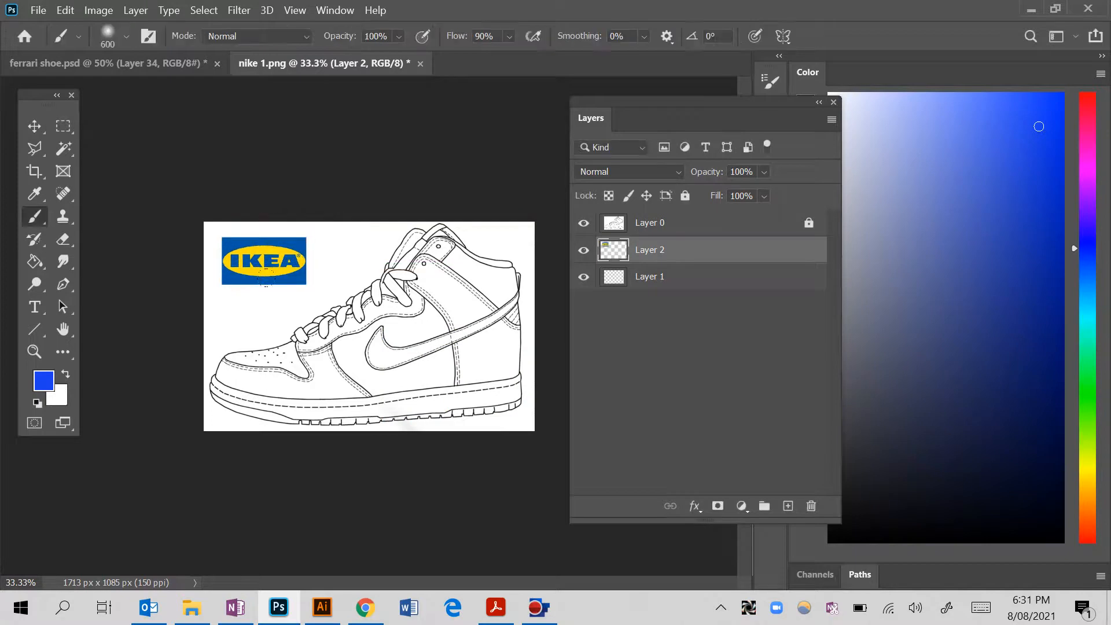
Paste a second copy of the IKEA logo and start transforming it, scaling it to 70.70% over the heel half
key(ctrl+v)
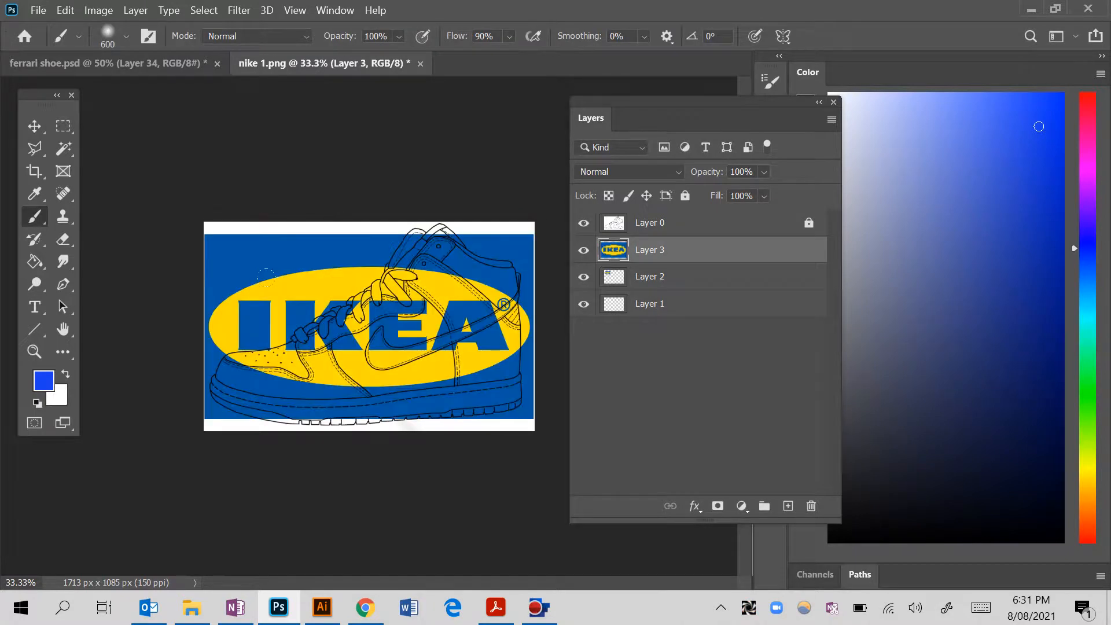
key(ctrl+t)
drag(209, 245, 300, 289)
right_click(352, 331)
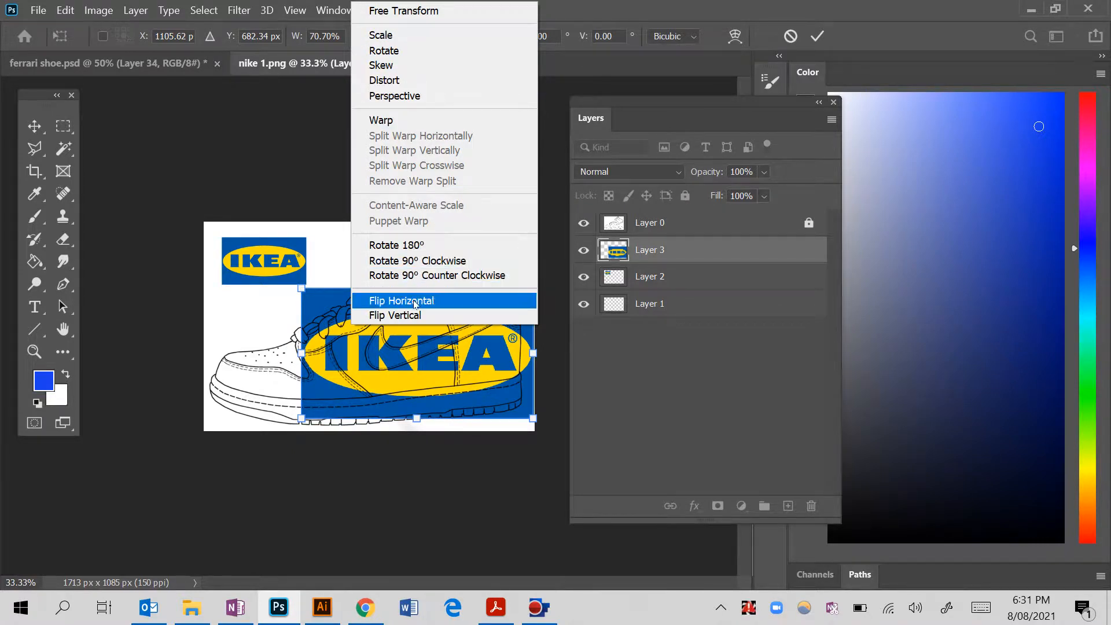
click(351, 366)
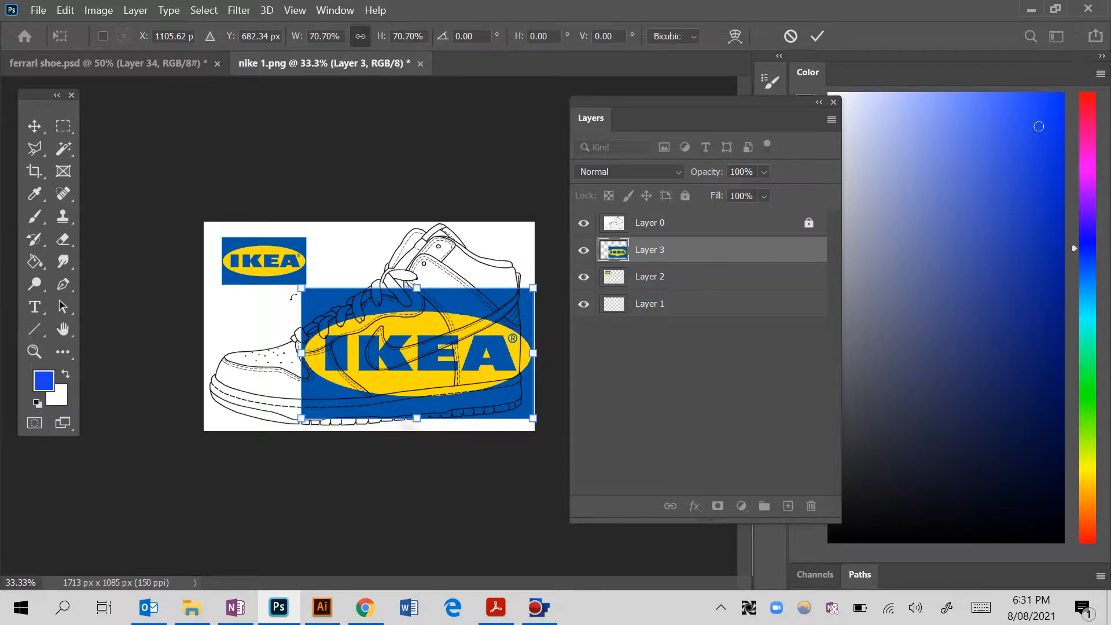
Rotate the second logo to -13.40°, scale it to 47.66% over the swoosh, apply the transform and hide its layer
drag(292, 331, 391, 351)
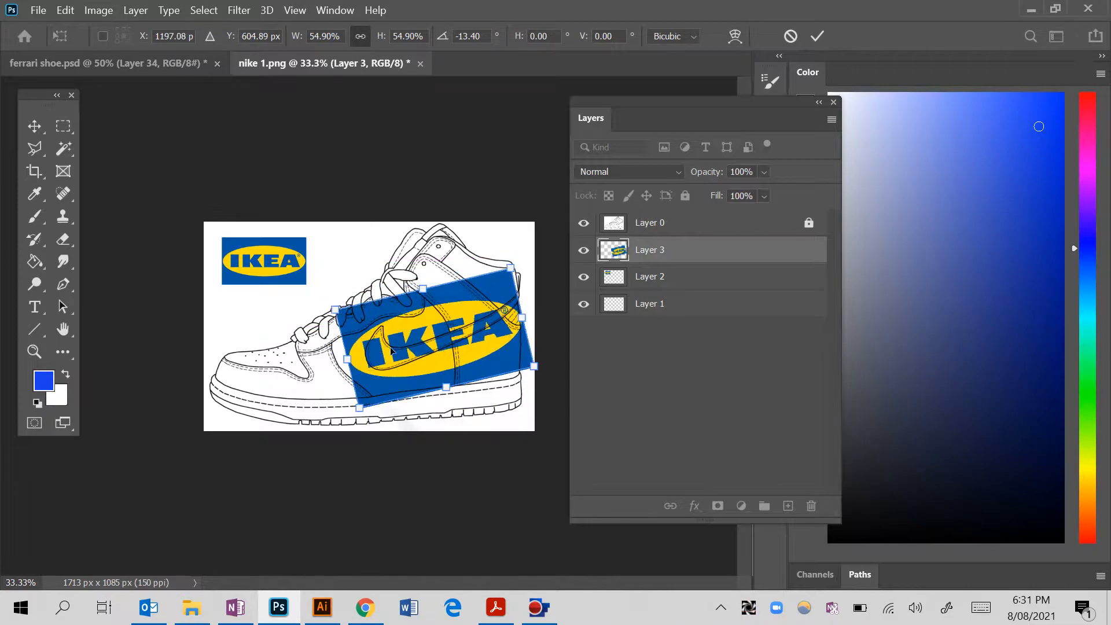
drag(341, 311, 364, 340)
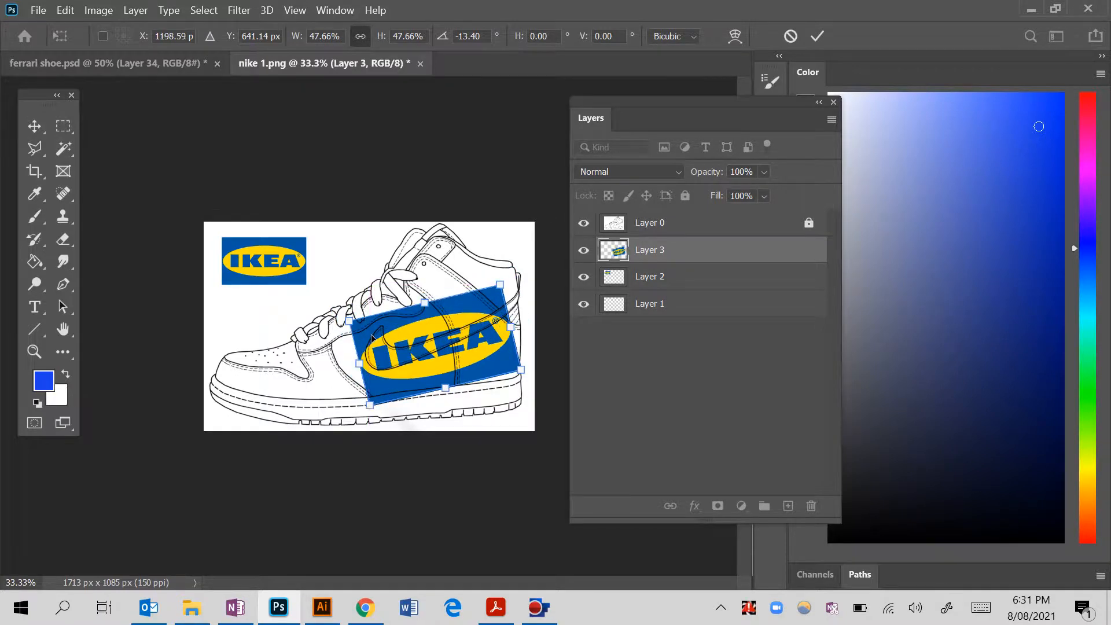
key(b)
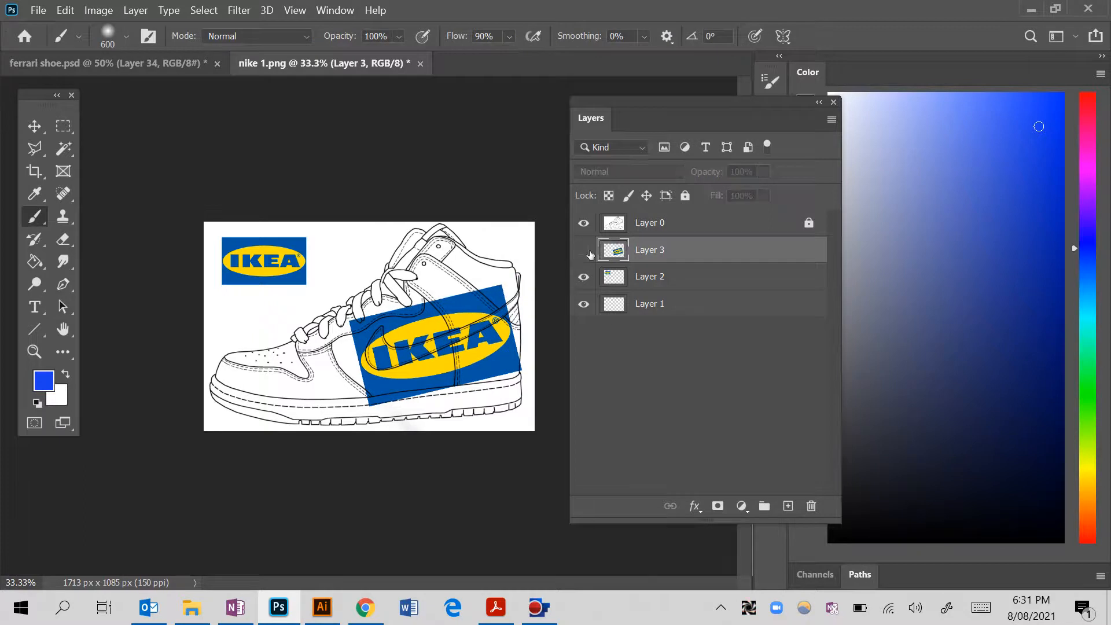
click(584, 250)
Switch to Chrome and run a Google Images search for "blue pattern"
key(alt+Tab)
scroll(483, 202, up, 3)
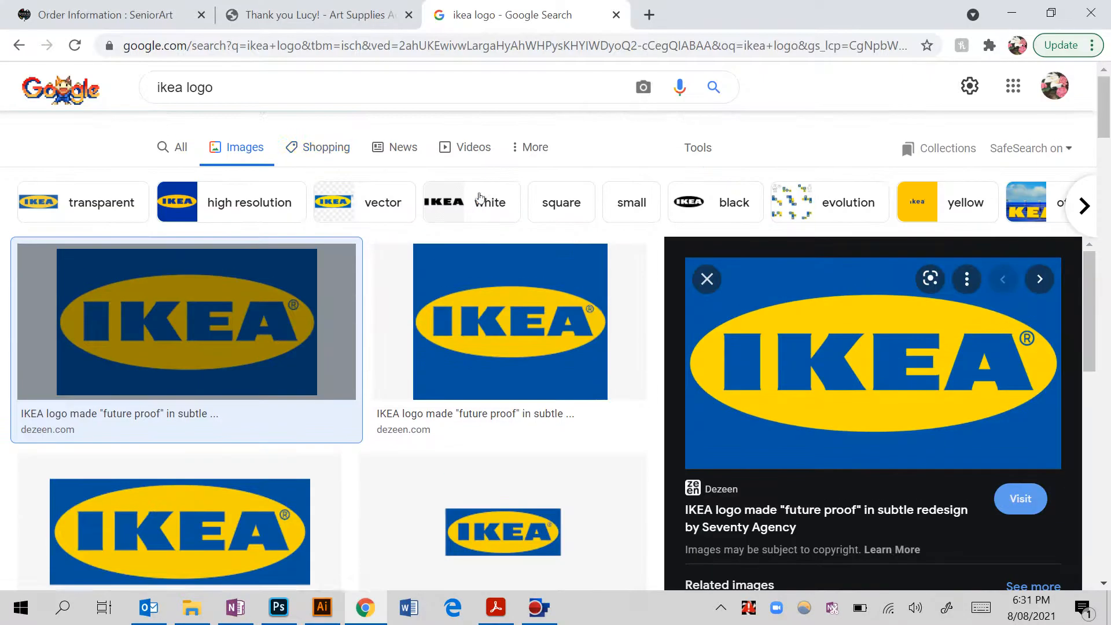
triple_click(246, 102)
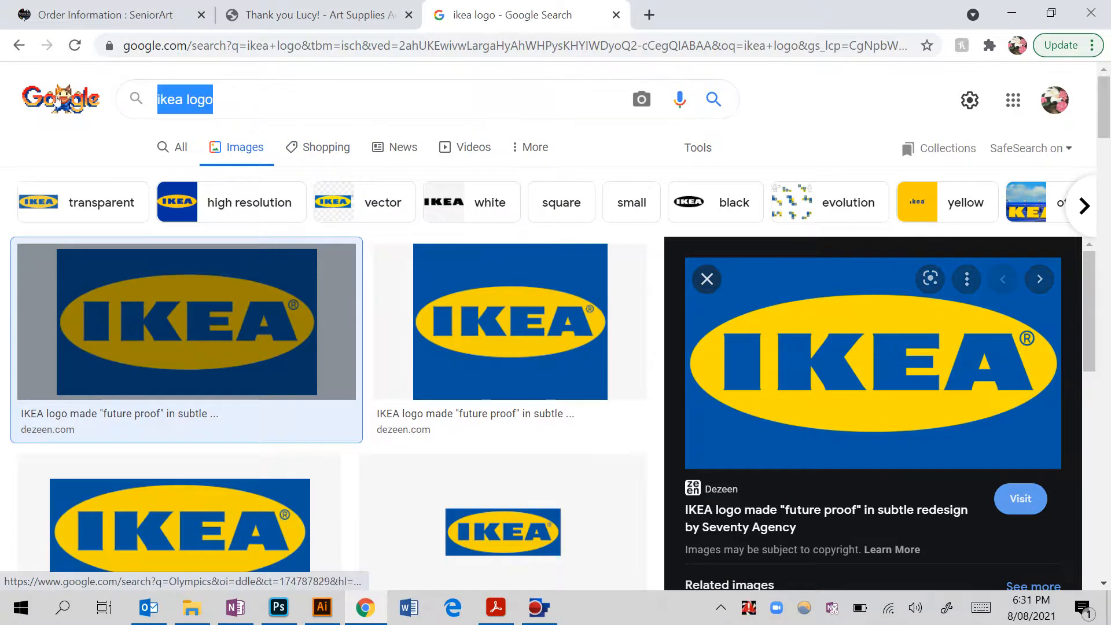
text(blue patte)
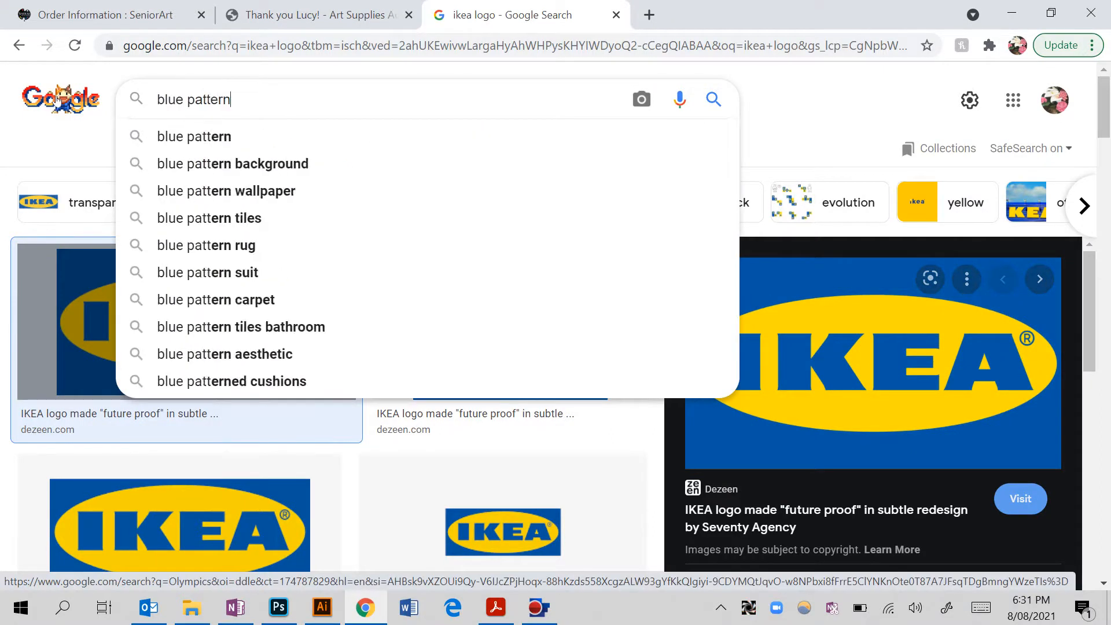
text(rn)
key(Return)
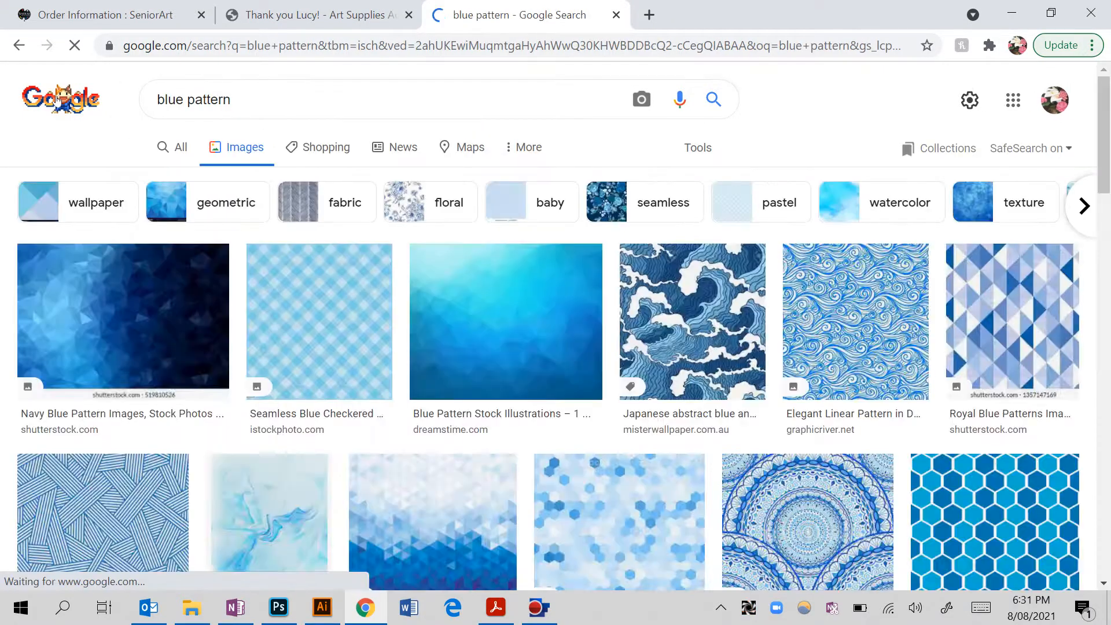
Find the blue and white marbled Unsplash pattern in the image results and copy its enlarged preview
scroll(360, 366, down, 6)
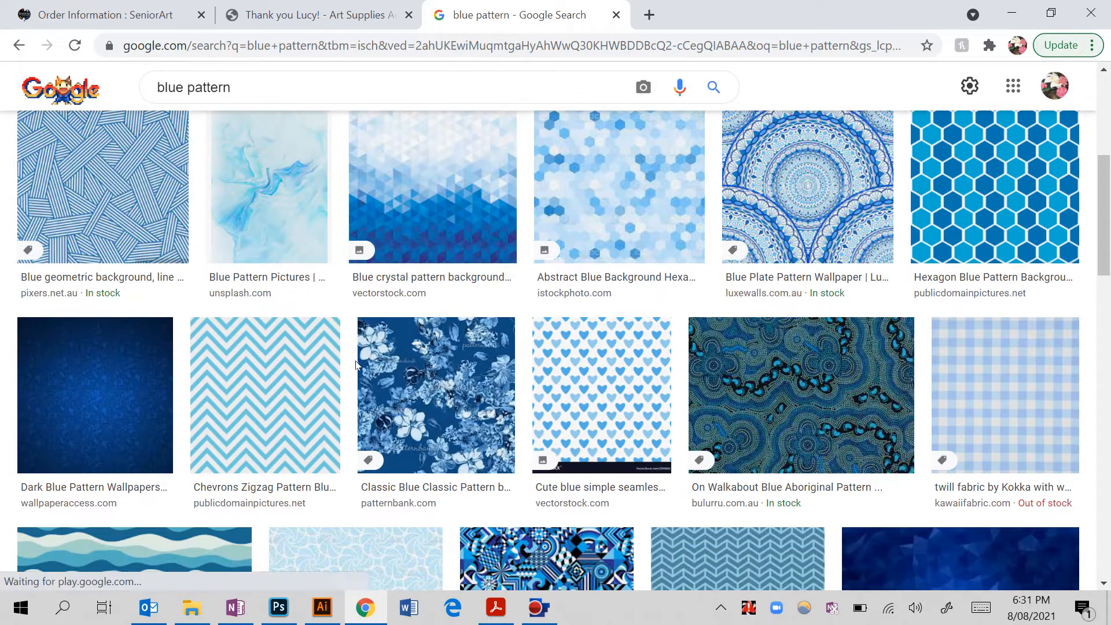
scroll(355, 364, down, 3)
scroll(356, 365, down, 7)
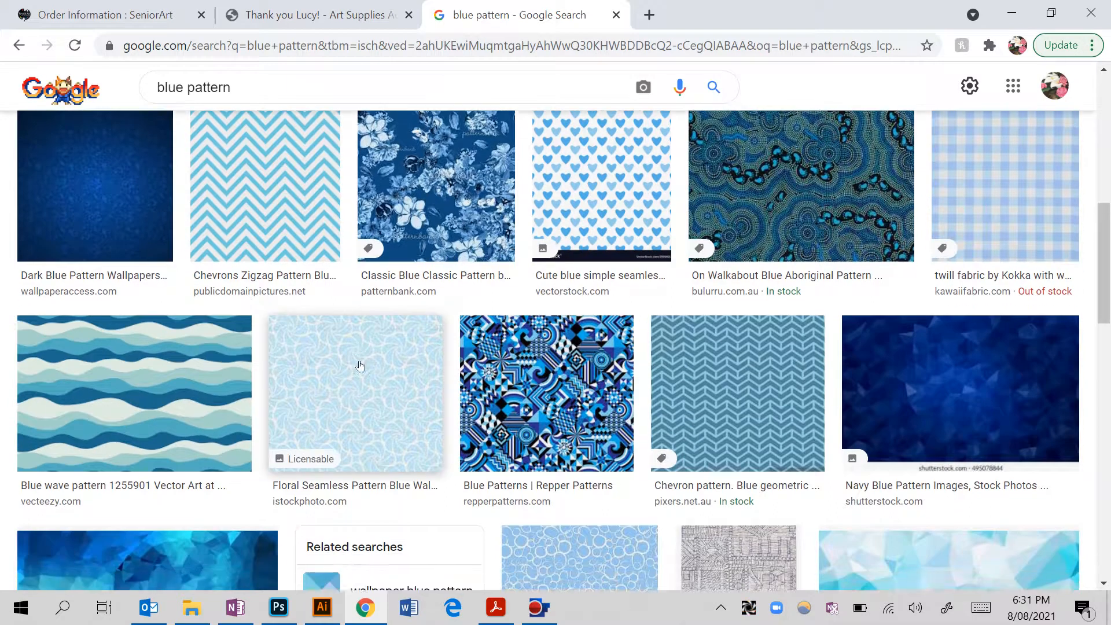
scroll(358, 366, down, 2)
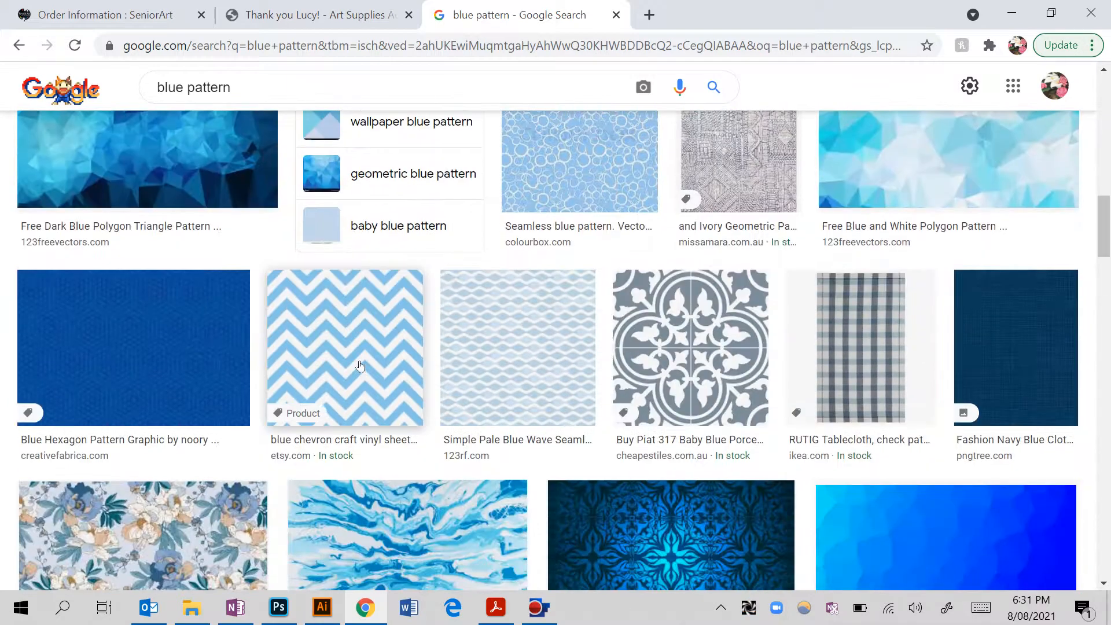
scroll(360, 366, down, 3)
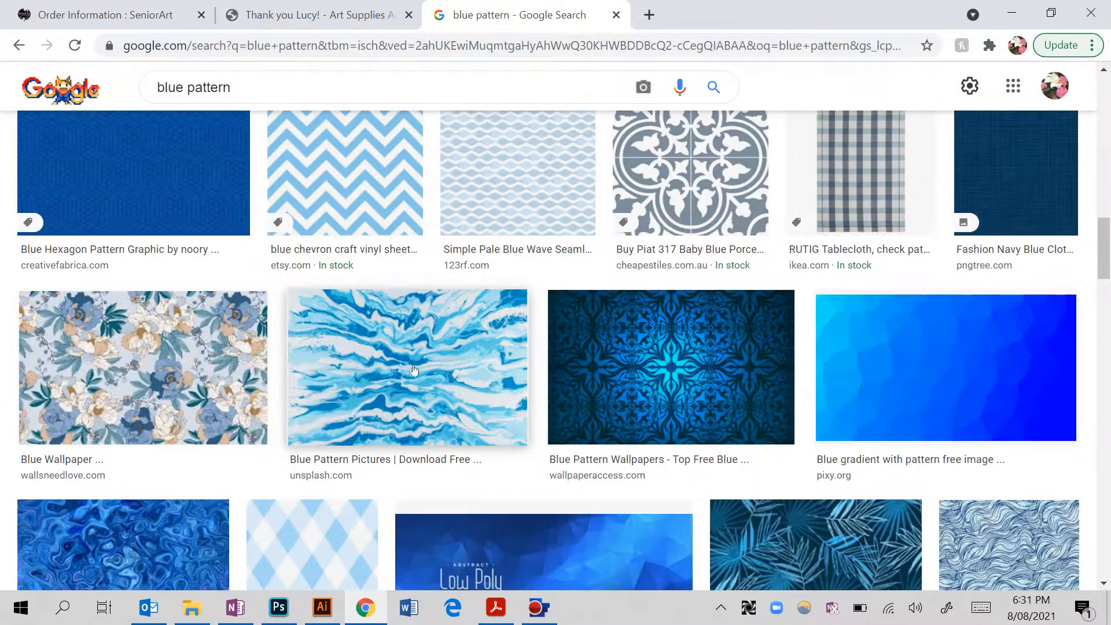
click(408, 366)
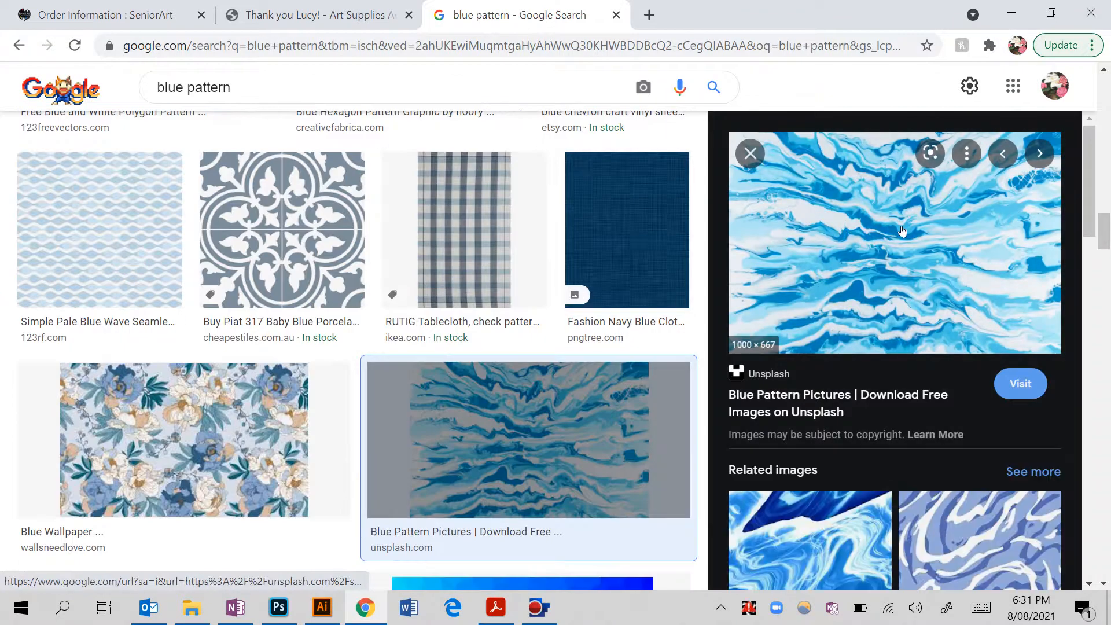
right_click(892, 230)
click(923, 432)
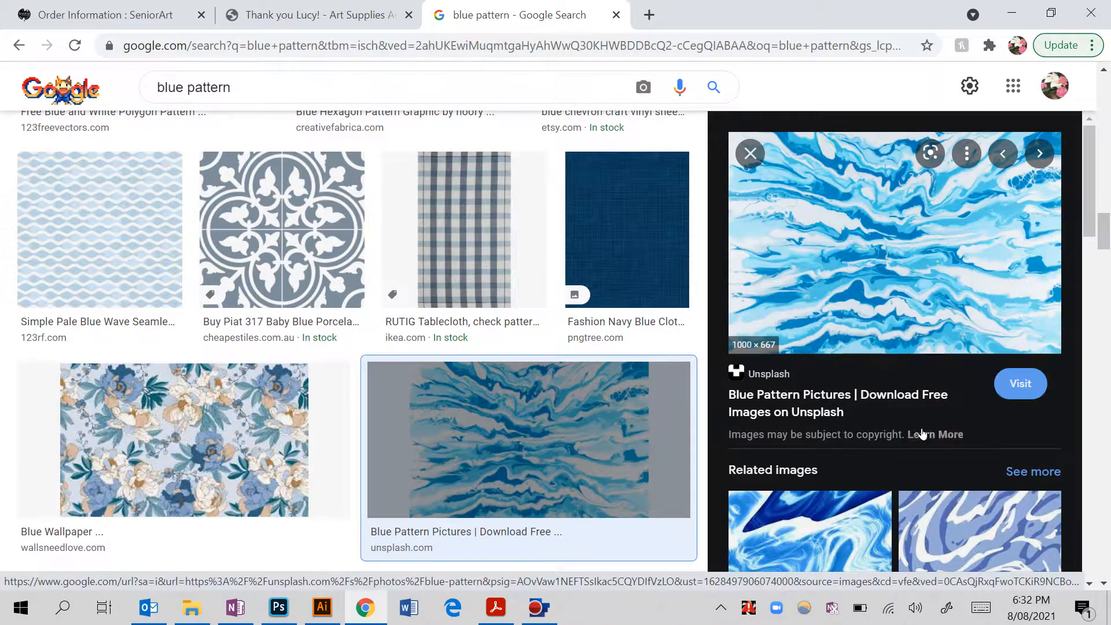
Paste the marbled pattern into nike 1.png in Photoshop and move it over the toe half of the shoe
key(alt+Tab)
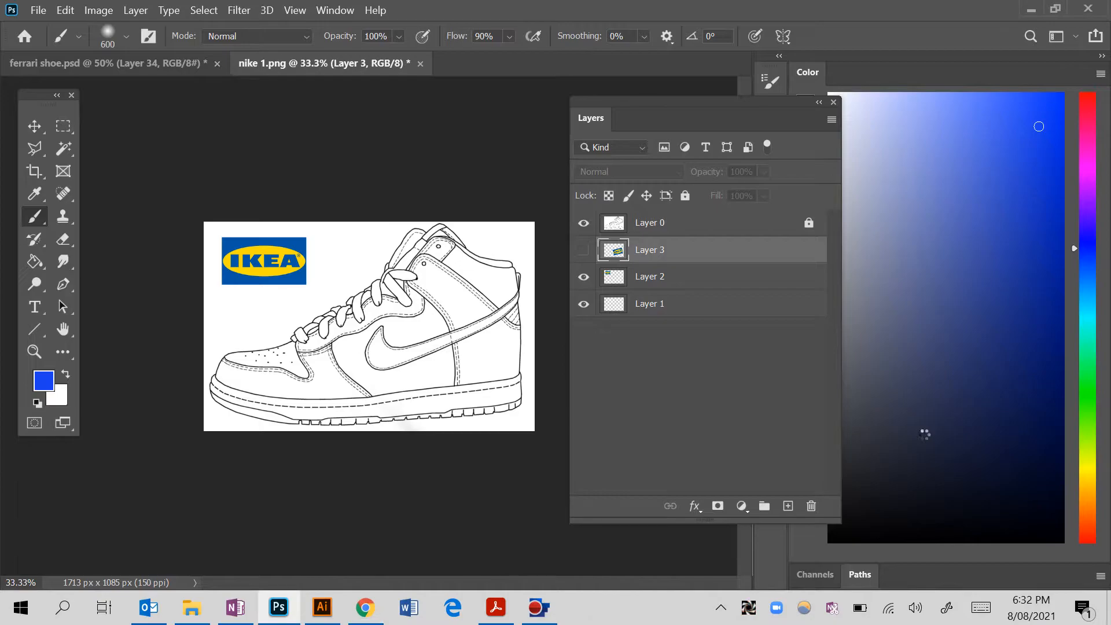
key(ctrl+v)
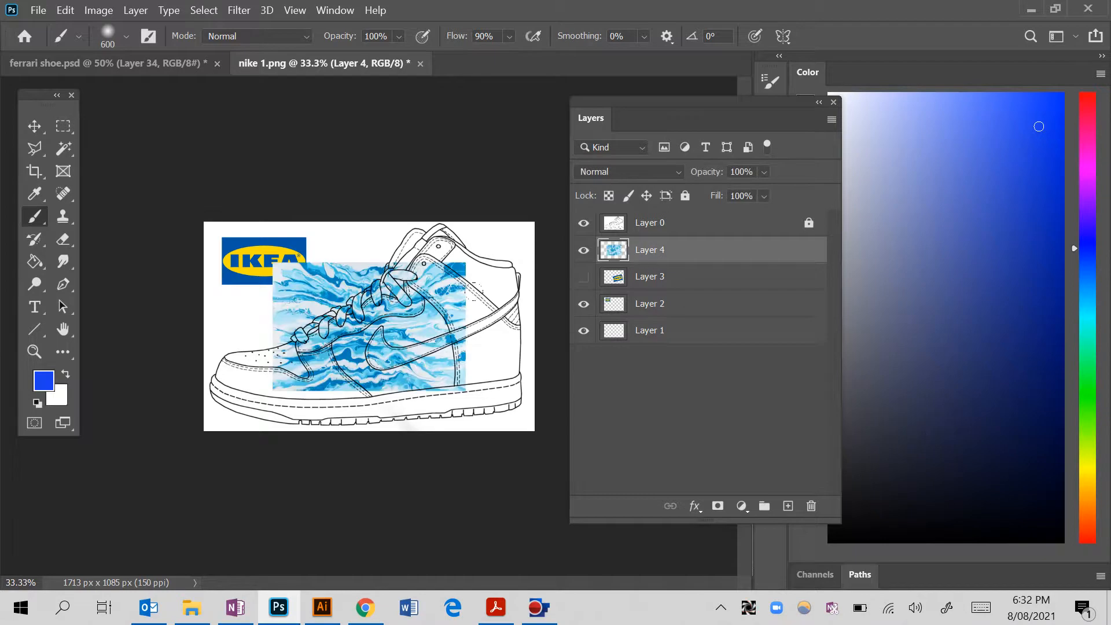
key(v)
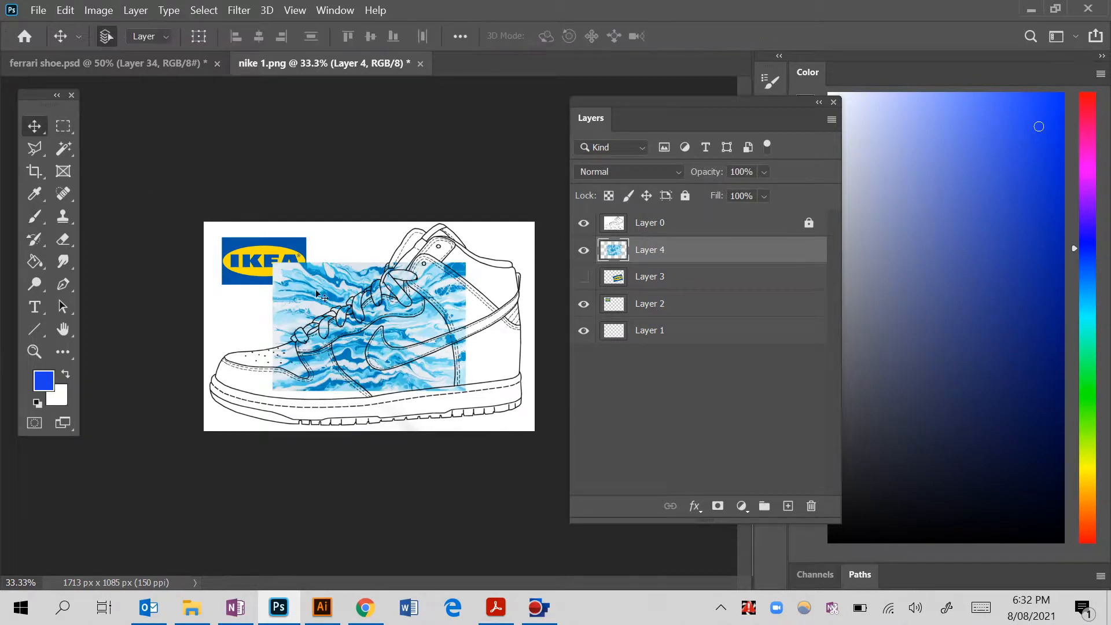
drag(446, 370, 360, 393)
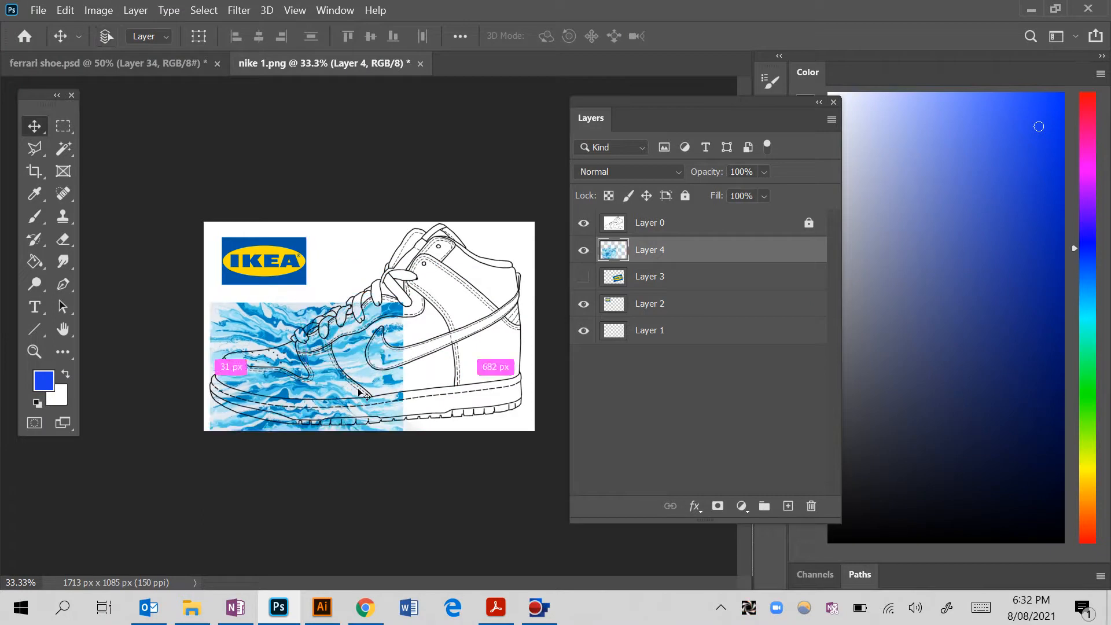
Shift the marbled pattern's hue to a deeper royal blue with Hue/Saturation
key(ctrl+u)
mouse_move(764, 183)
mouse_down()
mouse_move(749, 184)
mouse_move(797, 187)
mouse_move(773, 189)
mouse_move(783, 192)
mouse_up()
click(950, 95)
Set the pattern layer's opacity to 67% and erase the pattern around the front of the swoosh with a soft 250 px Eraser
key(ctrl+plus)
key(ctrl+plus)
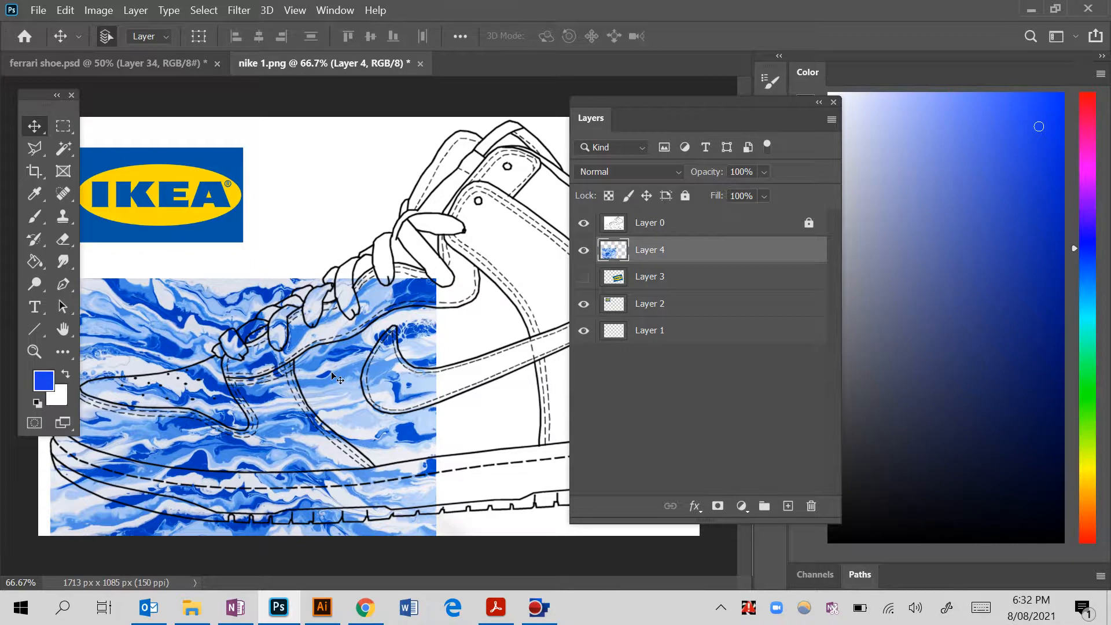
click(62, 241)
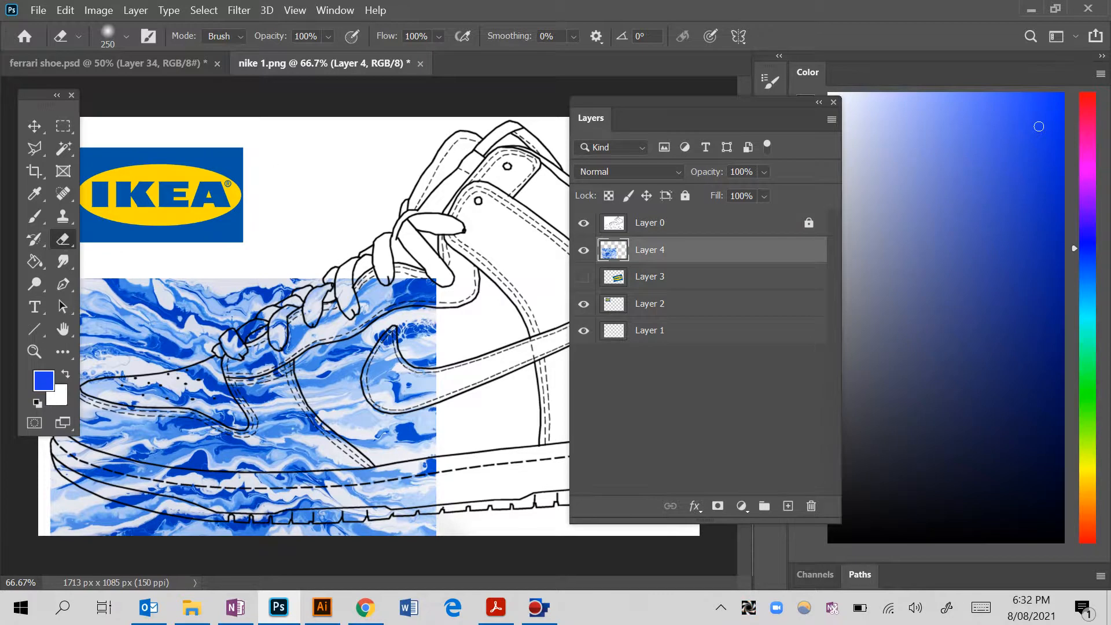
click(764, 173)
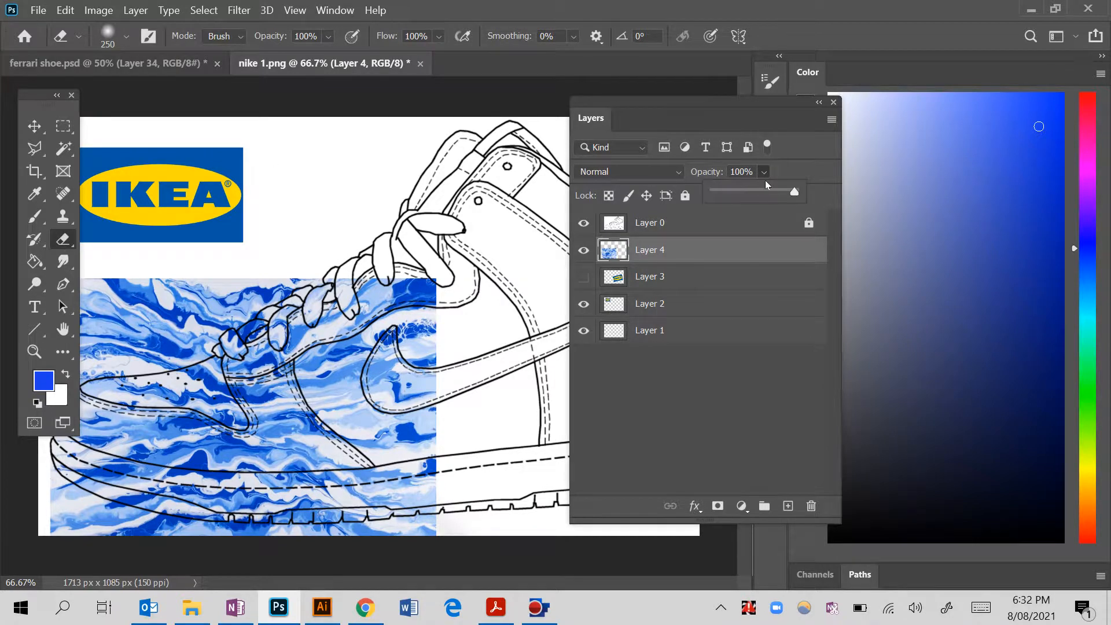
click(769, 190)
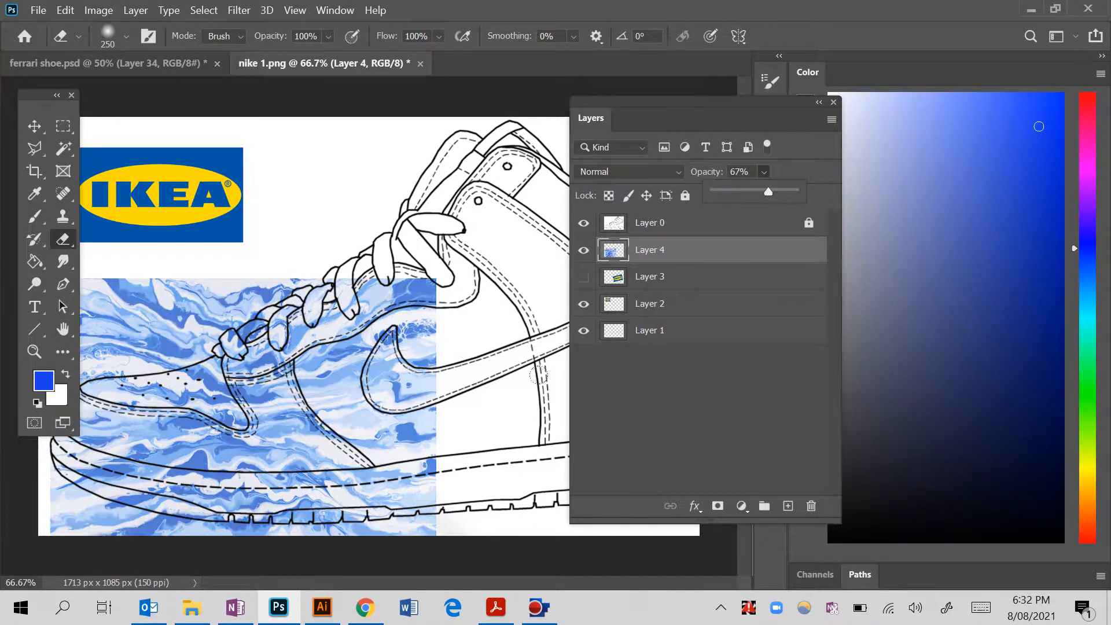
click(507, 412)
drag(409, 418, 356, 365)
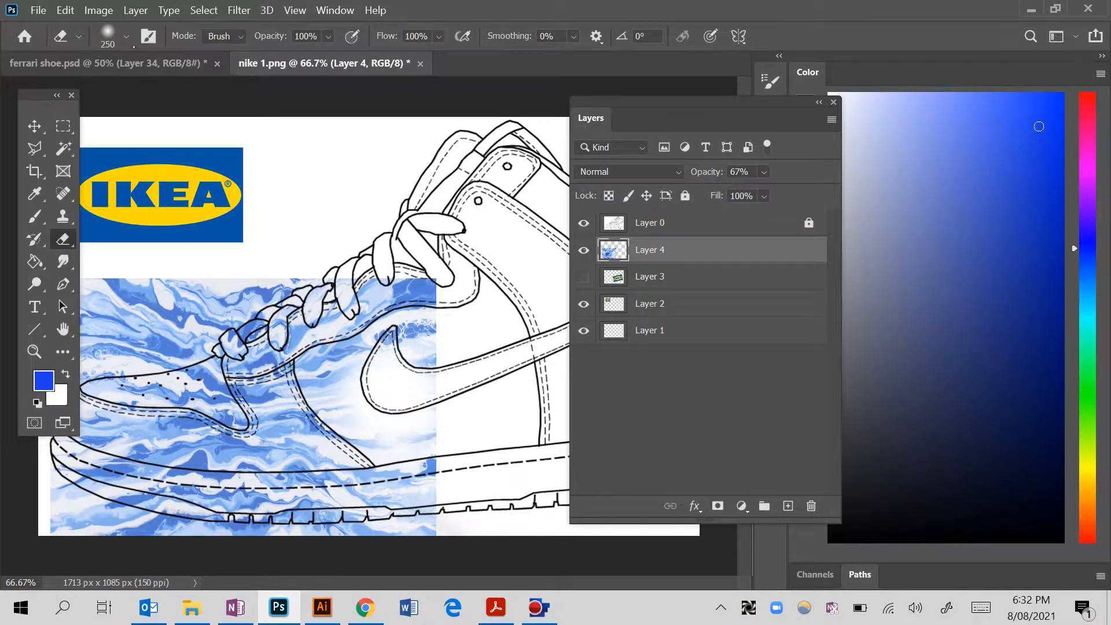
Change the Eraser to a Hard Round tip at 44 px and erase the pattern's upper corner behind the laces
click(126, 35)
click(95, 277)
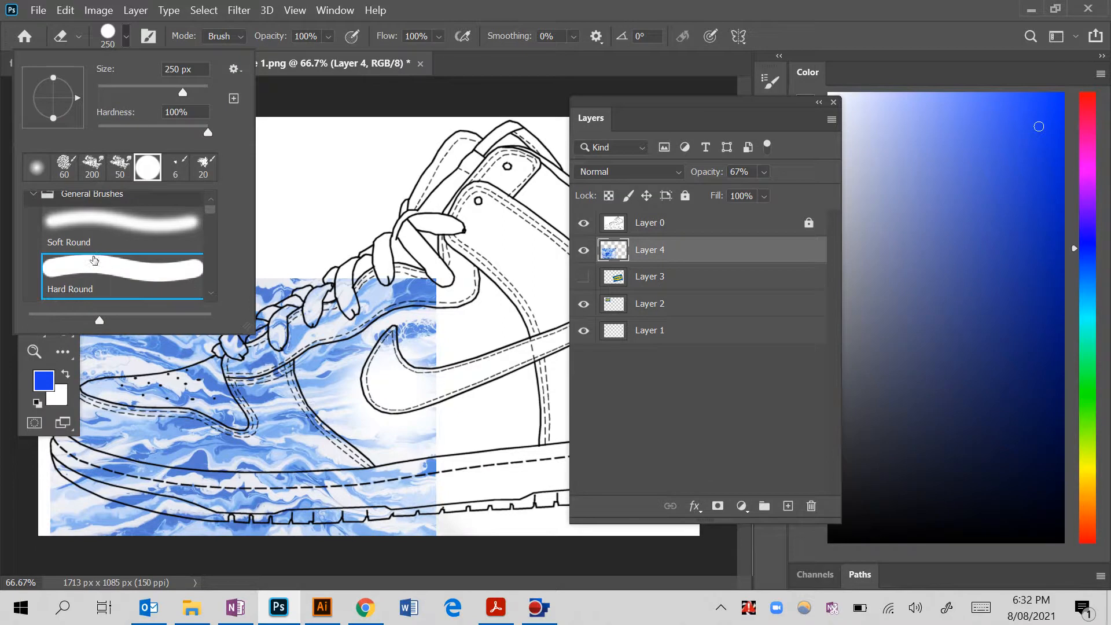
drag(183, 98, 123, 98)
mouse_move(450, 356)
mouse_down()
mouse_move(424, 288)
mouse_move(434, 311)
mouse_up()
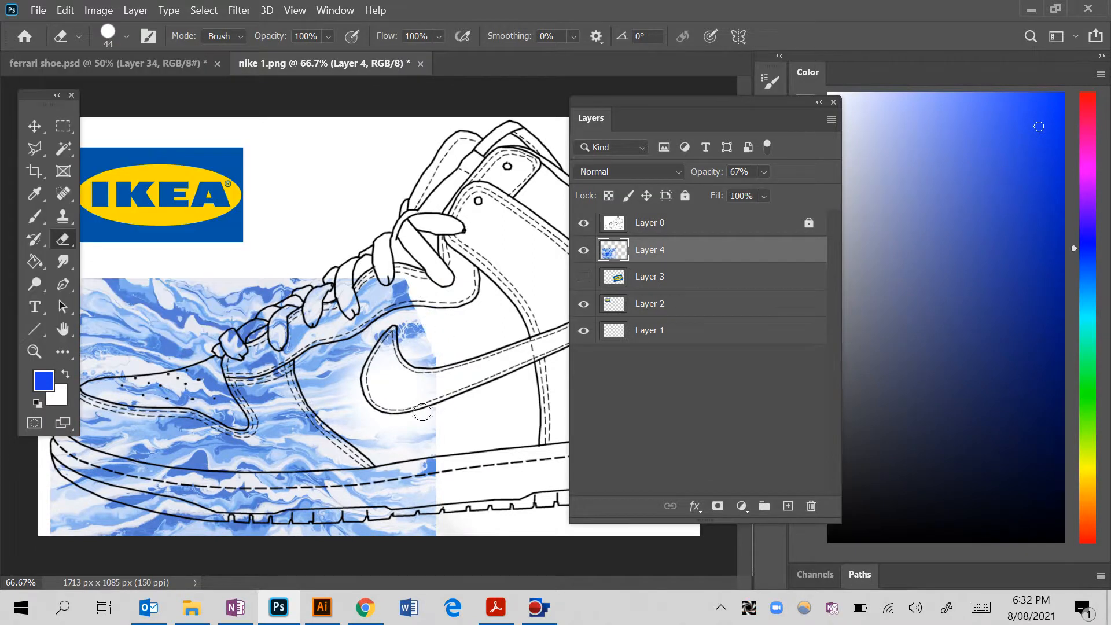
Erase the pattern from the side panel, lower lace strip and perforated toe cap with the hard 45 px Eraser
key(bracketleft)
key(bracketleft)
key(bracketleft)
key(bracketleft)
key(bracketleft)
key(bracketleft)
key(bracketright)
key(bracketright)
key(bracketright)
key(bracketright)
key(bracketright)
key(bracketright)
mouse_move(336, 385)
mouse_down()
mouse_move(345, 433)
mouse_move(393, 474)
mouse_move(380, 431)
mouse_move(317, 342)
mouse_move(349, 375)
mouse_move(297, 356)
mouse_move(226, 382)
mouse_move(250, 431)
mouse_move(117, 403)
mouse_move(95, 371)
mouse_up()
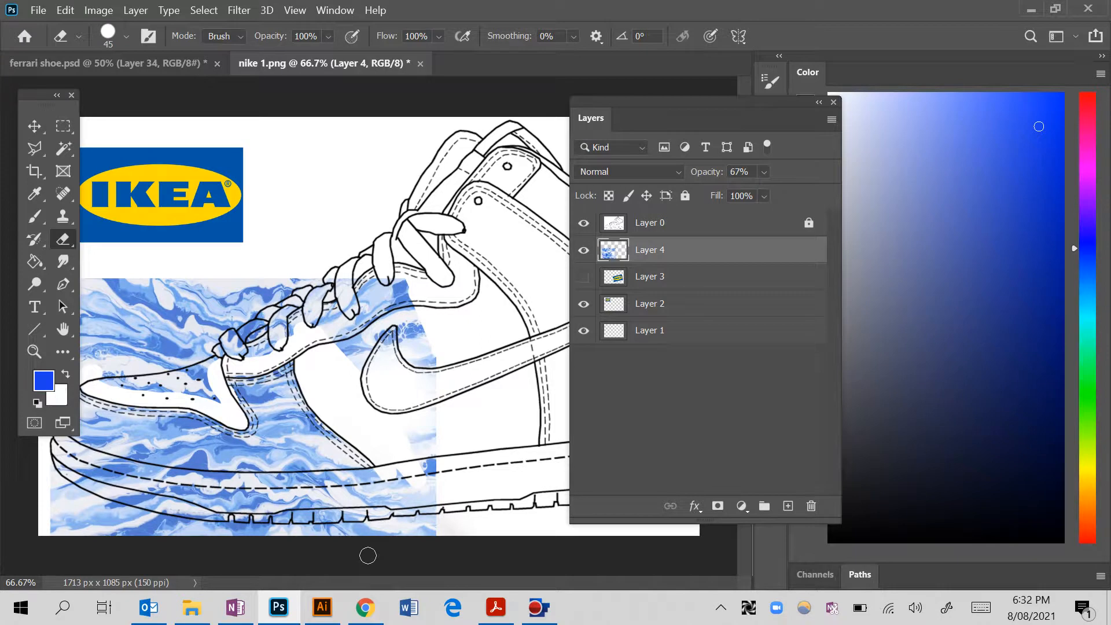
Erase the pattern from the midsole and outsole, enlarging the Eraser to 175 px for the lower area
mouse_move(449, 483)
mouse_down()
mouse_move(396, 488)
mouse_move(442, 473)
mouse_move(341, 491)
mouse_move(213, 490)
mouse_move(129, 477)
mouse_move(67, 448)
mouse_move(73, 460)
mouse_move(62, 456)
mouse_move(312, 501)
mouse_up()
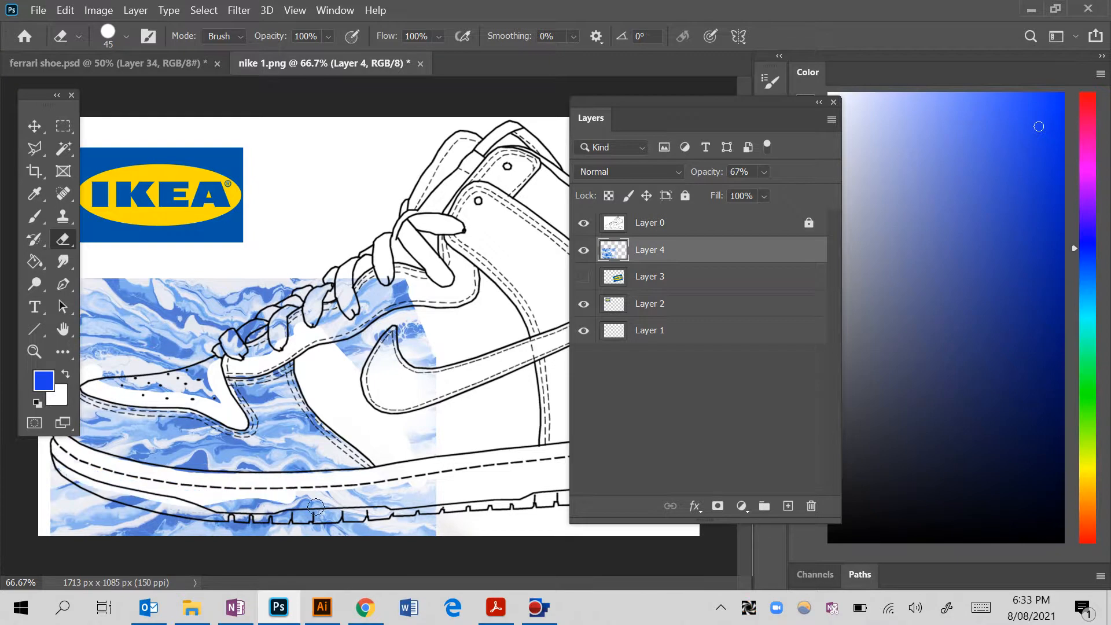
key(bracketright)
key(bracketright)
key(bracketright)
key(bracketright)
mouse_move(452, 510)
mouse_down()
mouse_move(372, 527)
mouse_move(230, 512)
mouse_up()
drag(229, 513, 445, 514)
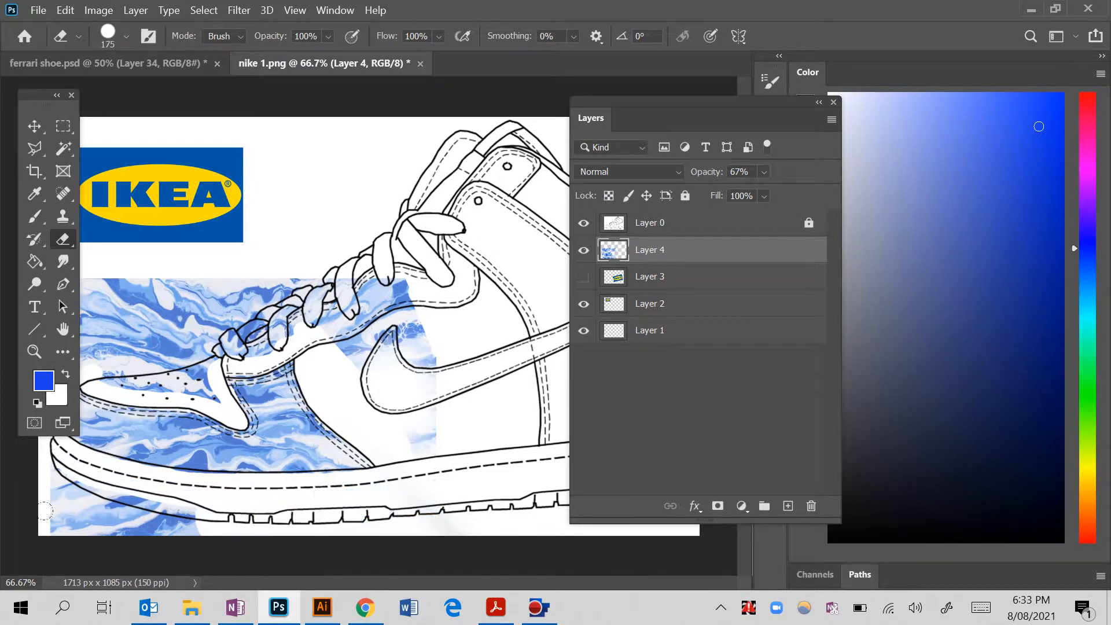
drag(47, 512, 56, 514)
Erase the remaining pattern from the laces, the area above the shoe and the strip in front of the toe
mouse_move(417, 324)
mouse_down()
mouse_move(266, 324)
mouse_move(163, 340)
mouse_move(191, 382)
mouse_move(145, 376)
mouse_move(116, 289)
mouse_move(232, 289)
mouse_up()
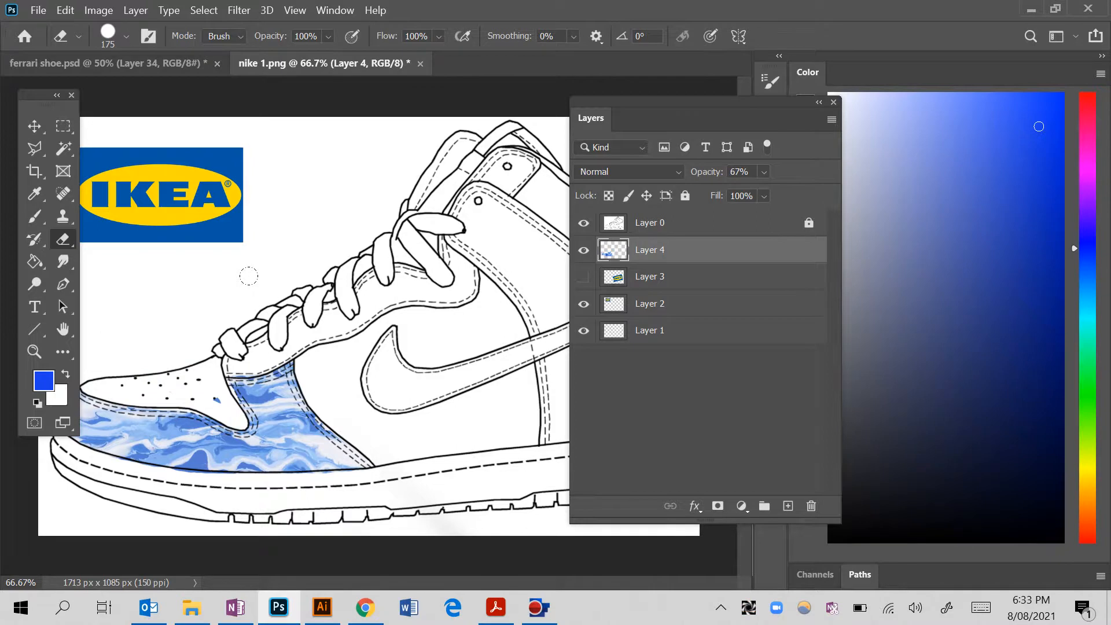
key(ctrl+plus)
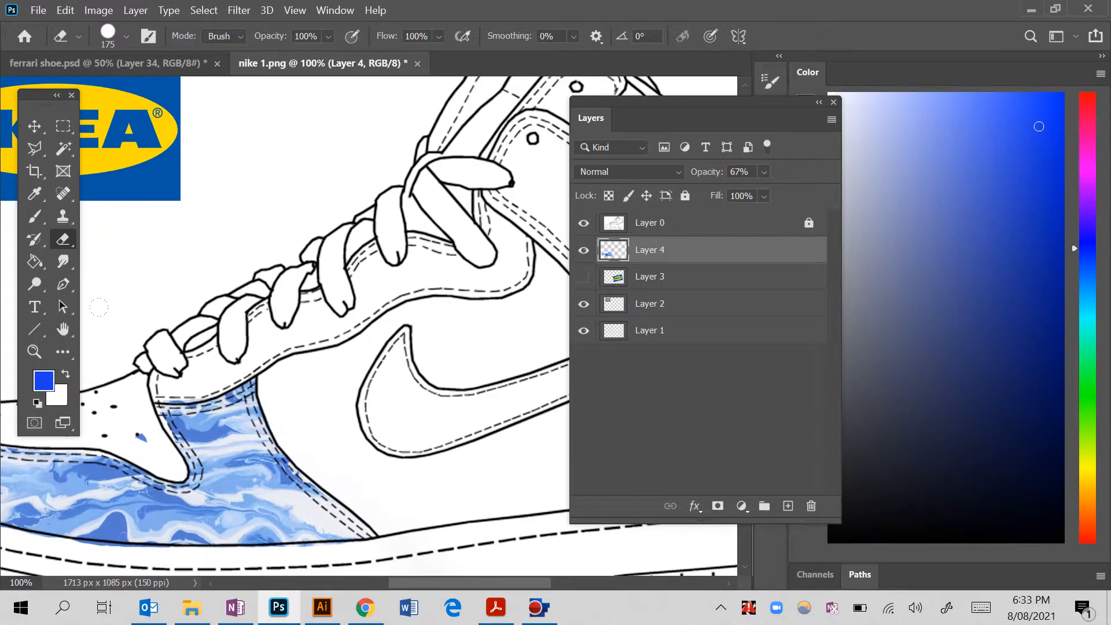
scroll(323, 316, right, 5)
scroll(323, 317, left, 10)
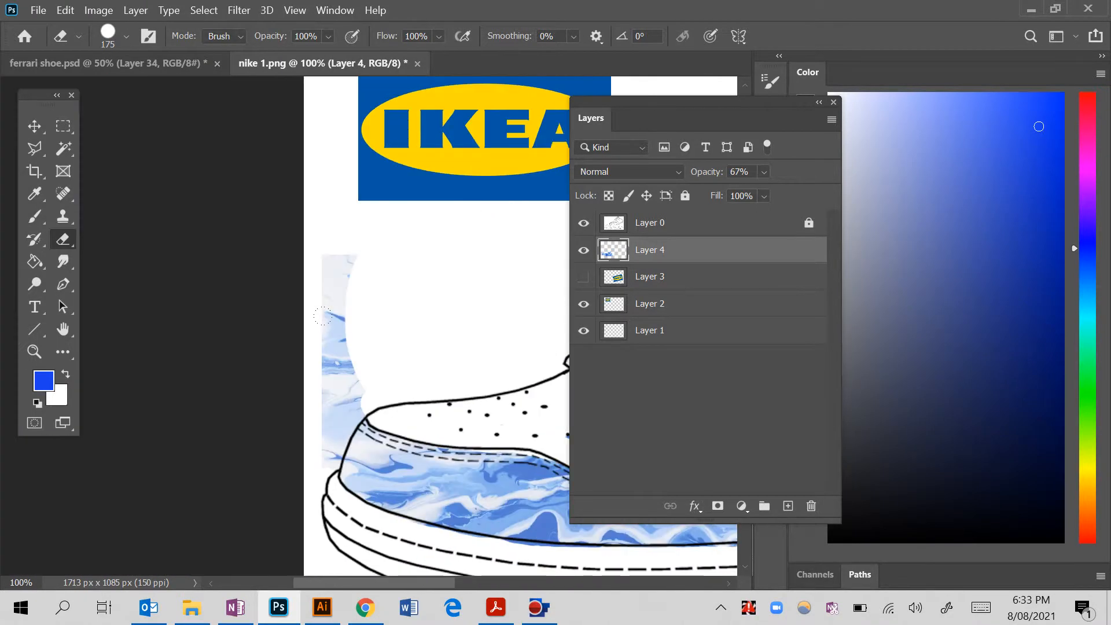
mouse_move(322, 316)
mouse_down()
mouse_move(327, 295)
mouse_move(330, 384)
mouse_move(307, 458)
mouse_up()
Show and select Layer 3, then erase the large IKEA logo above and below the front of the swoosh
scroll(300, 438, right, 9)
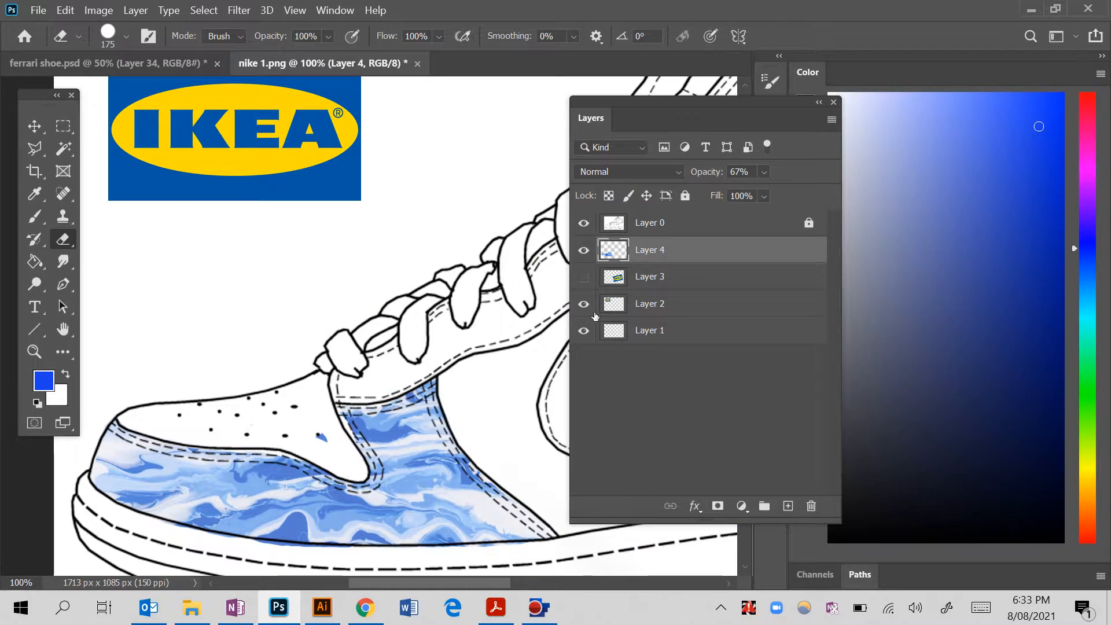
scroll(463, 371, left, 7)
scroll(464, 371, right, 19)
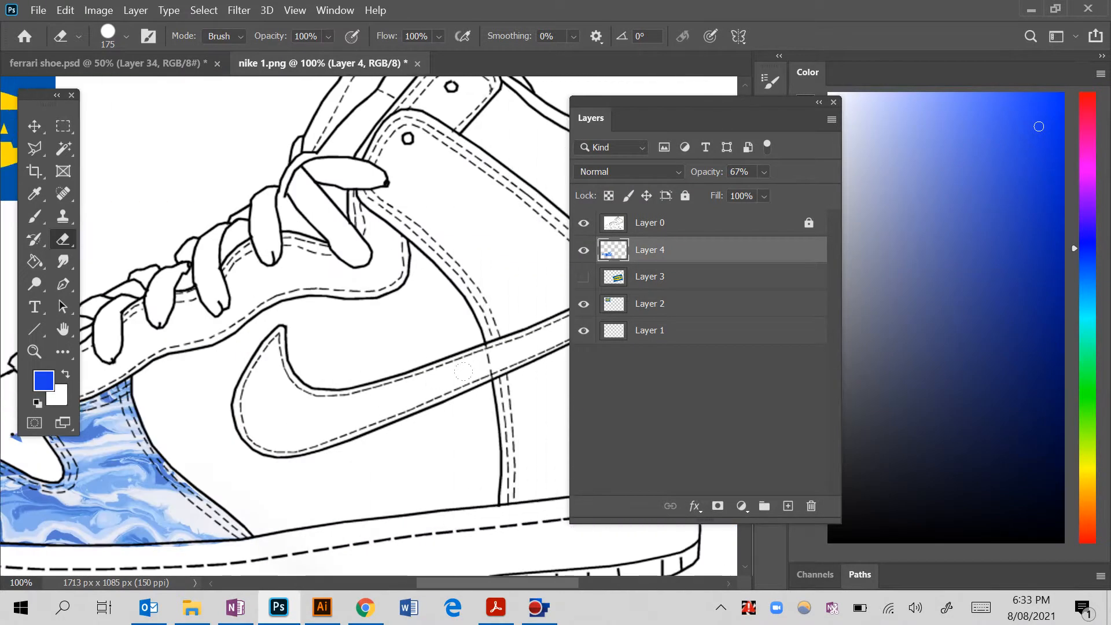
click(584, 278)
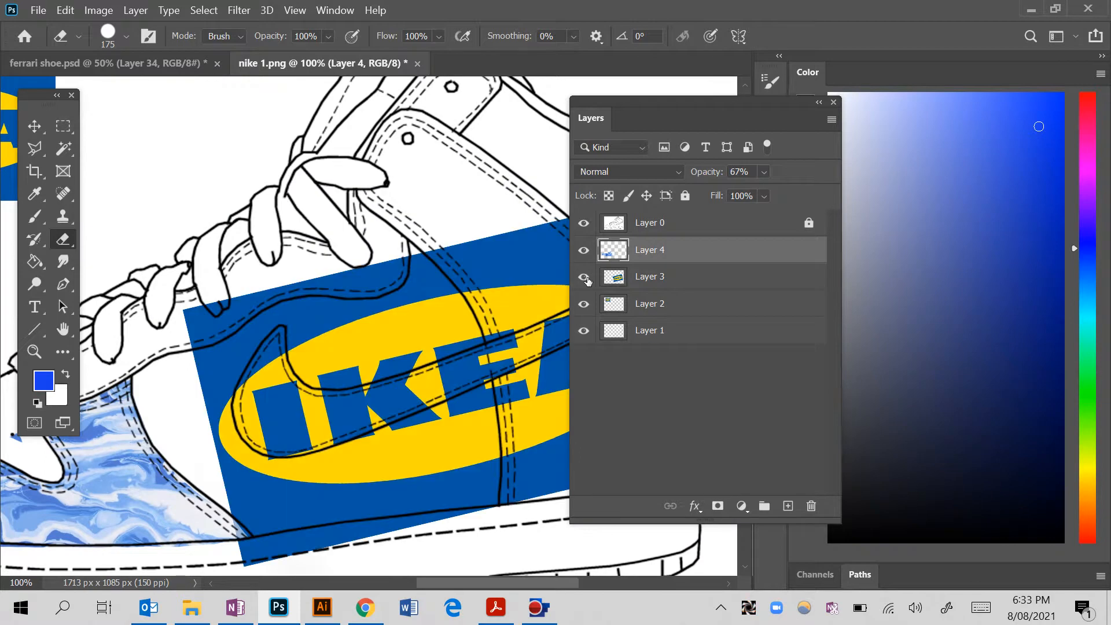
click(652, 278)
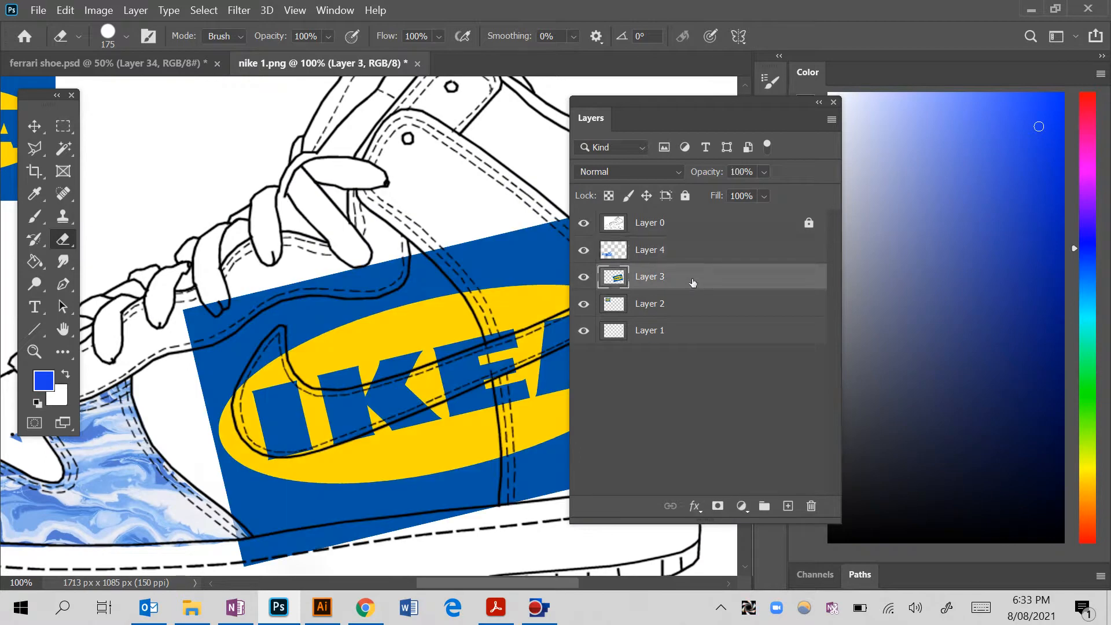
mouse_move(284, 520)
mouse_down()
mouse_move(211, 448)
mouse_move(217, 354)
mouse_move(315, 301)
mouse_move(371, 341)
mouse_move(435, 316)
mouse_move(312, 359)
mouse_up()
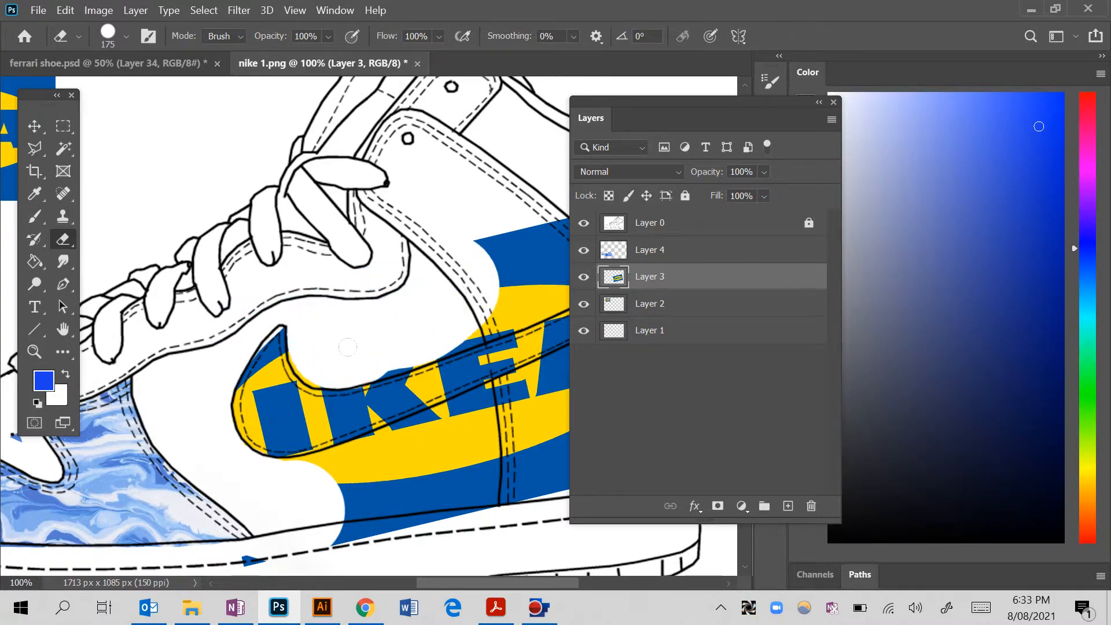
drag(464, 328, 362, 364)
mouse_move(318, 478)
mouse_down()
mouse_move(460, 443)
mouse_move(317, 495)
mouse_up()
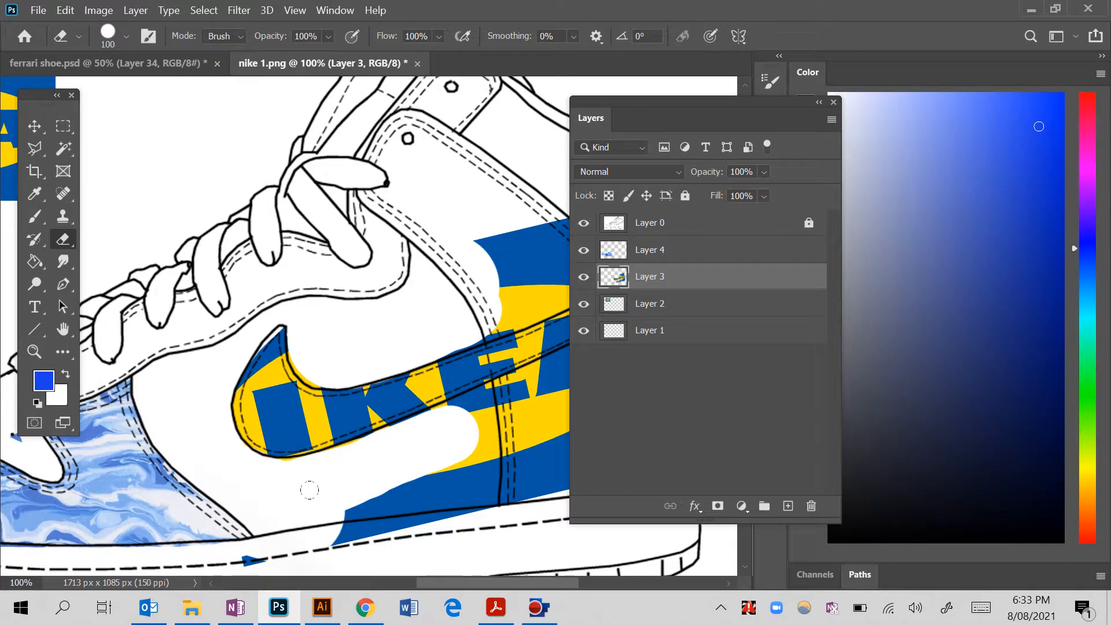
Erase the IKEA logo above and below the rear of the swoosh up to the heel with the 100 px Eraser
scroll(309, 490, right, 5)
mouse_move(315, 427)
mouse_down()
mouse_move(324, 399)
mouse_move(385, 353)
mouse_move(306, 406)
mouse_move(229, 400)
mouse_move(216, 466)
mouse_move(316, 364)
mouse_move(374, 369)
mouse_move(422, 315)
mouse_move(449, 429)
mouse_move(419, 405)
mouse_move(250, 524)
mouse_move(128, 509)
mouse_move(168, 509)
mouse_up()
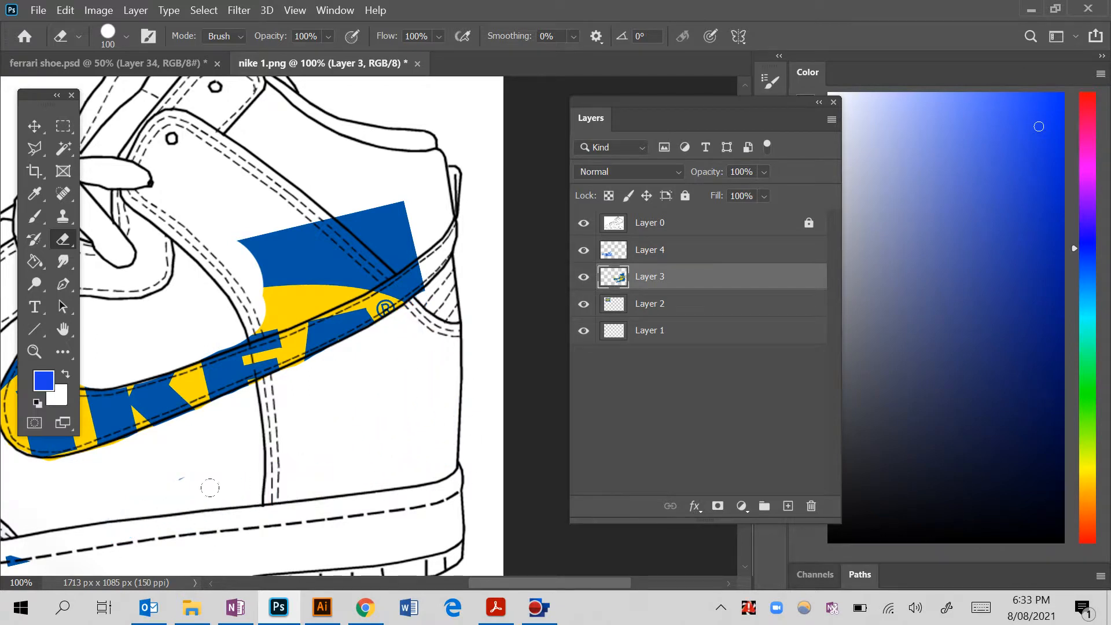
mouse_move(224, 331)
mouse_down()
mouse_move(265, 319)
mouse_move(306, 272)
mouse_move(388, 220)
mouse_move(399, 246)
mouse_move(356, 287)
mouse_move(295, 310)
mouse_move(277, 246)
mouse_move(411, 216)
mouse_move(383, 264)
mouse_up()
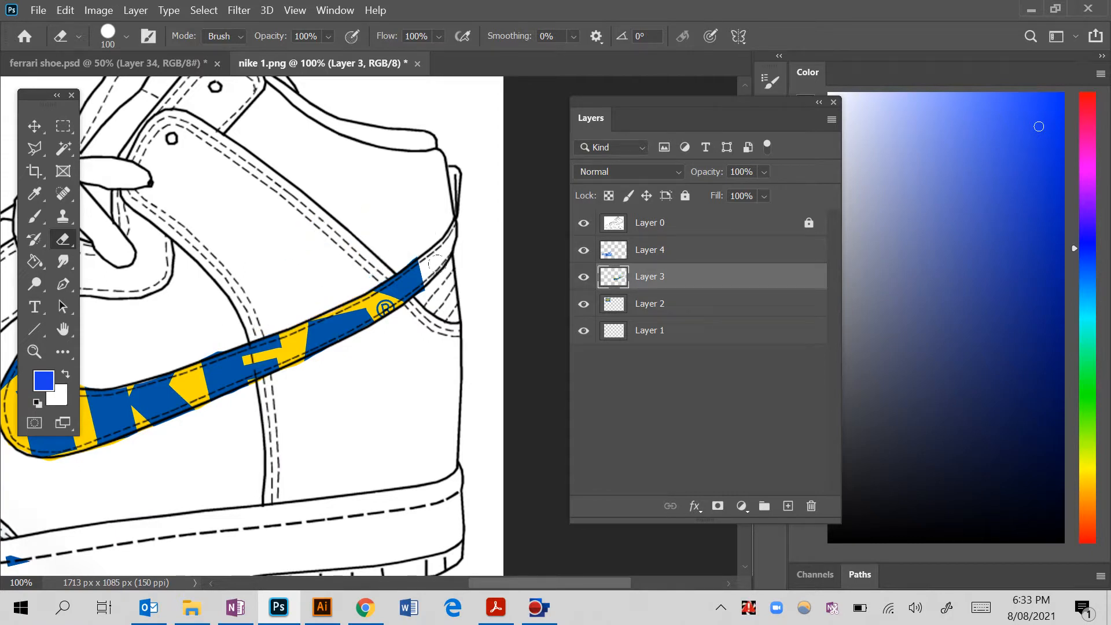
Sample the logo's dark blue and paint the uncoloured rear tip of the swoosh on Layer 3 with a 20 px brush
click(35, 194)
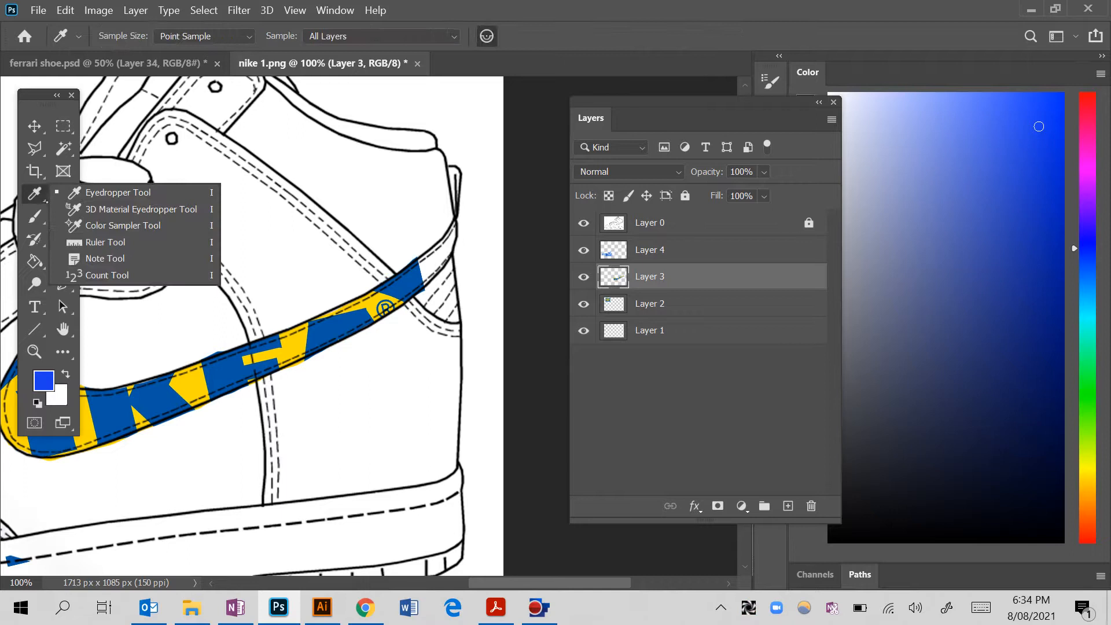
click(225, 370)
key(b)
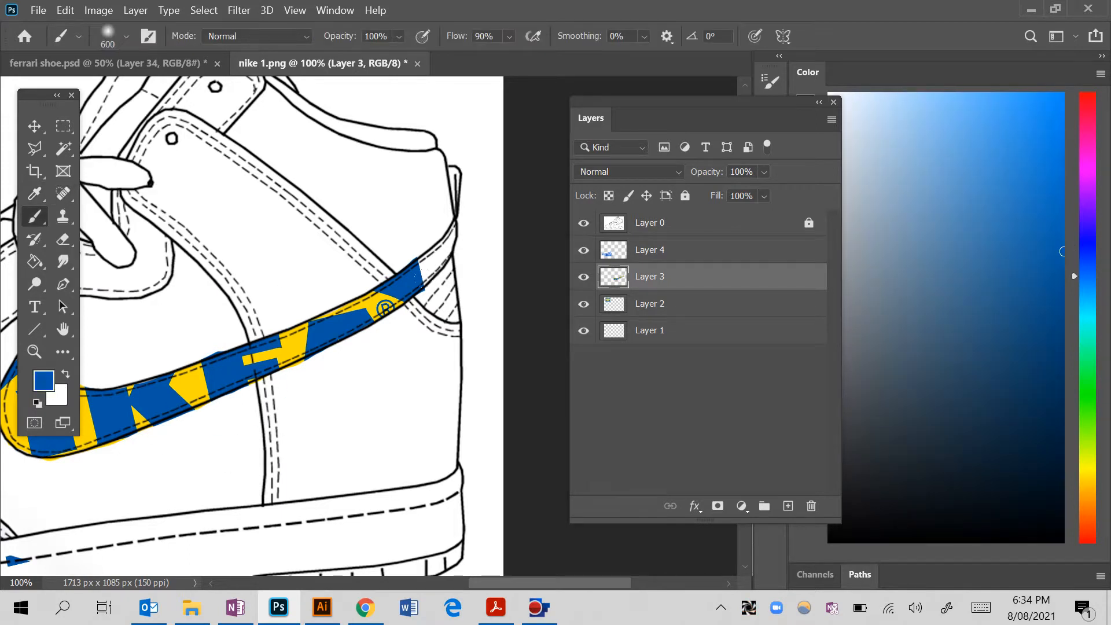
key(bracketleft)
key(bracketleft)
key(bracketleft)
key(bracketleft)
key(bracketleft)
key(bracketleft)
mouse_move(427, 280)
mouse_down()
mouse_move(429, 290)
mouse_move(440, 271)
mouse_move(431, 290)
mouse_move(461, 236)
mouse_move(456, 252)
mouse_up()
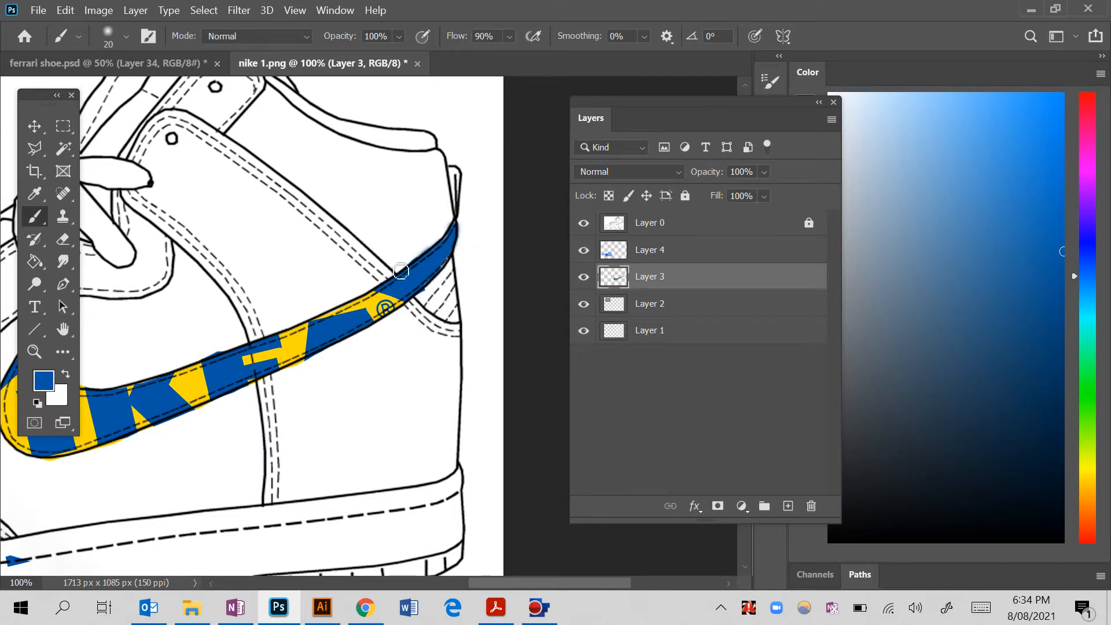
Erase the blue paint spilling past the outline of the swoosh's rear tip with the 100 px Eraser
click(69, 240)
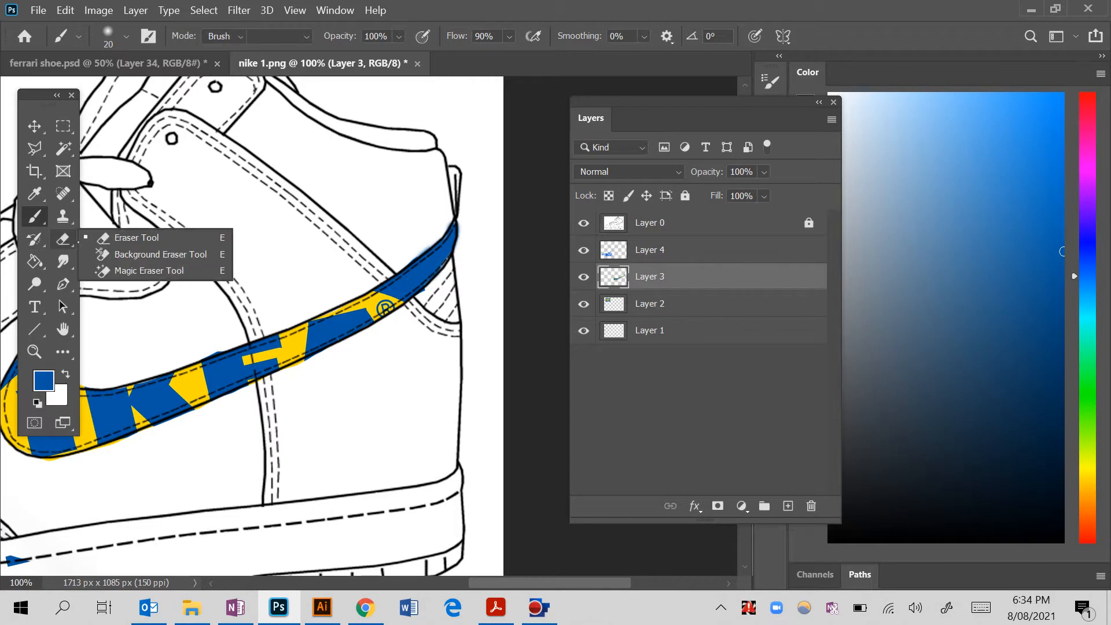
click(439, 219)
mouse_move(434, 227)
mouse_down()
mouse_move(418, 242)
mouse_move(479, 292)
mouse_up()
Adjust the marbled pattern on Layer 4 with Hue/Saturation, setting Hue +12, Saturation +65 and Lightness -4
key(ctrl+minus)
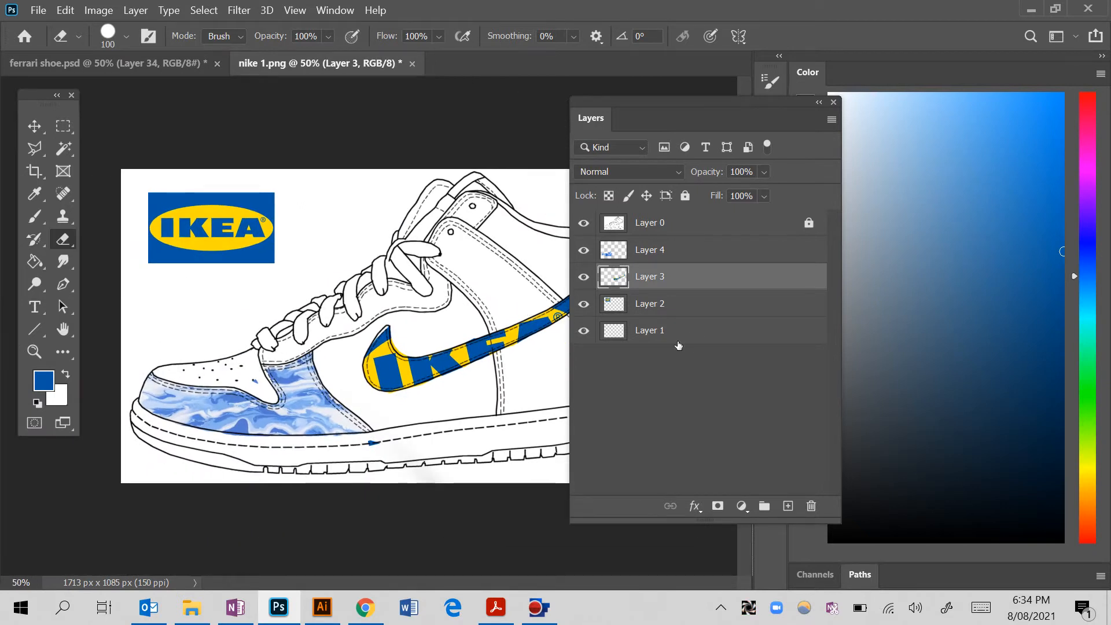
click(677, 253)
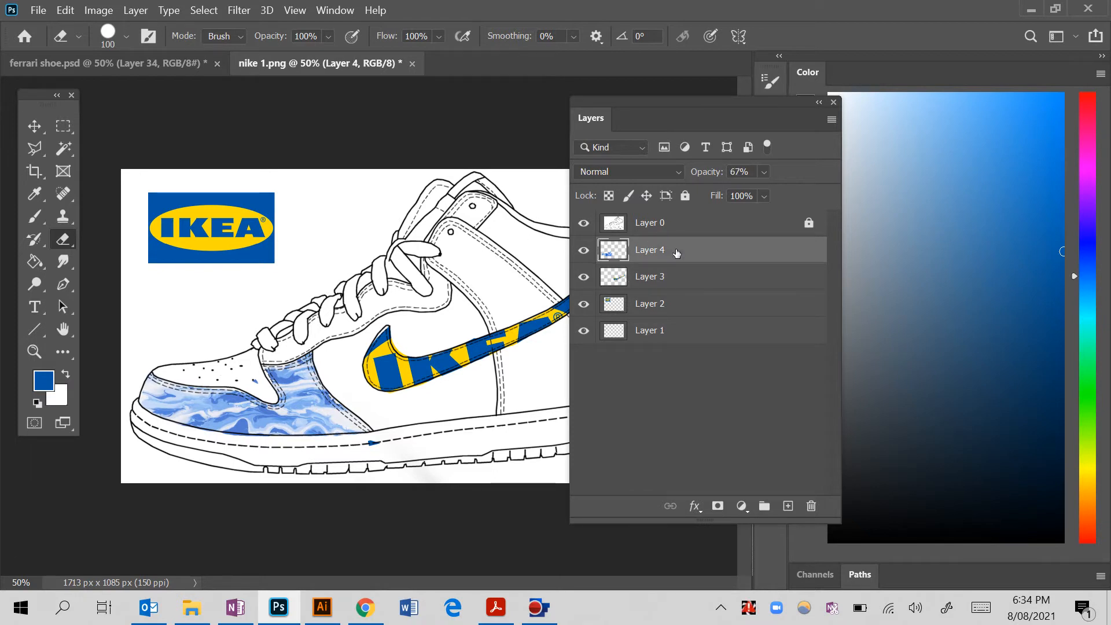
key(ctrl+u)
click(750, 270)
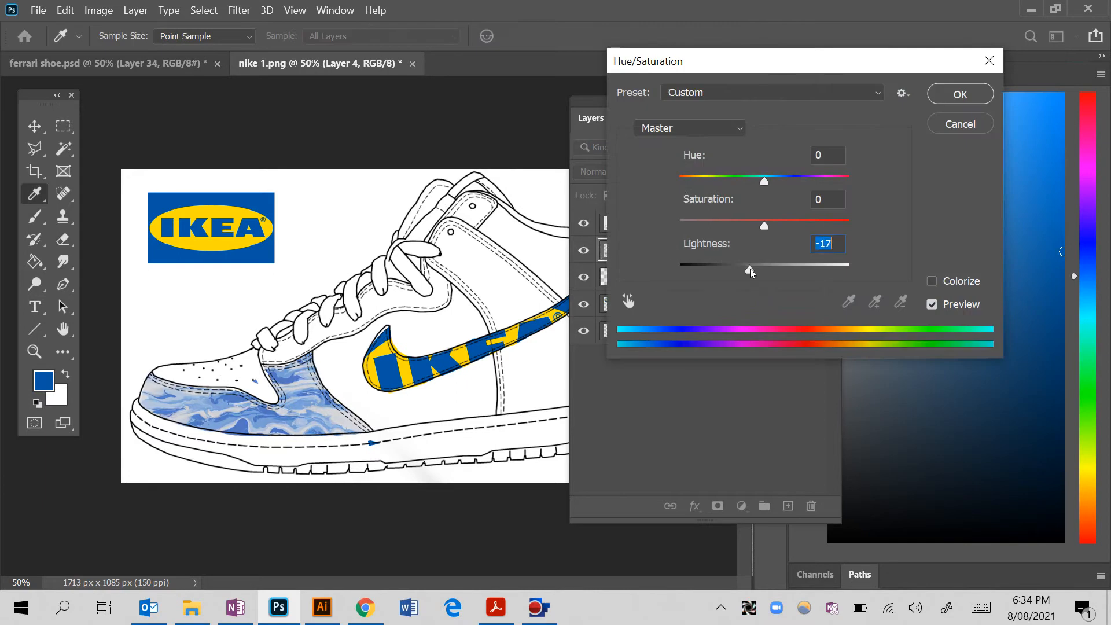
click(792, 224)
drag(791, 224, 820, 225)
click(776, 183)
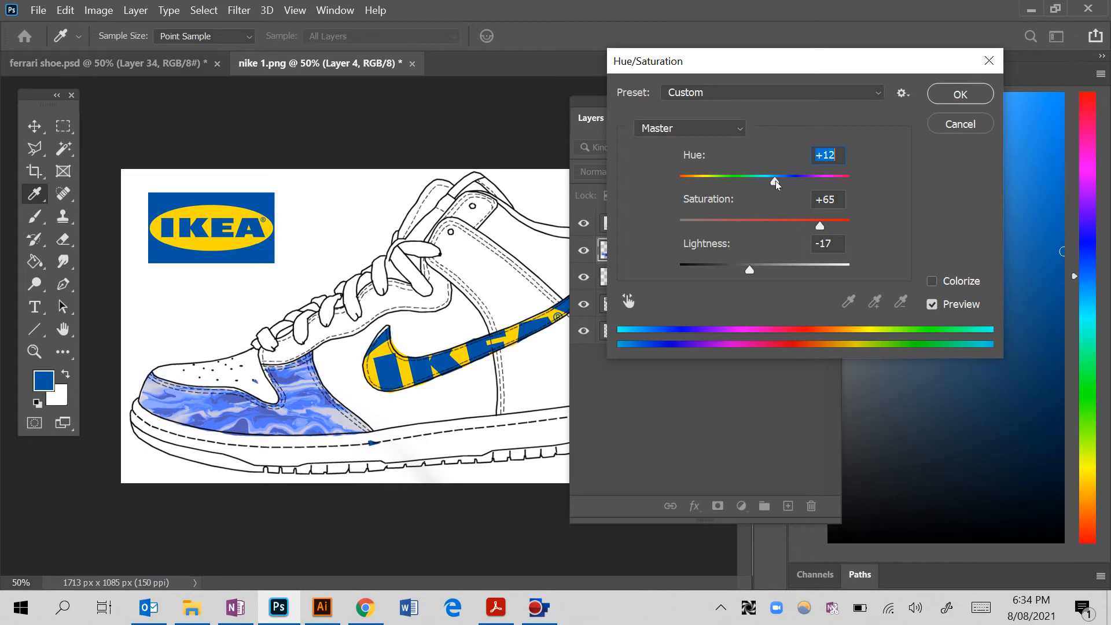
click(762, 266)
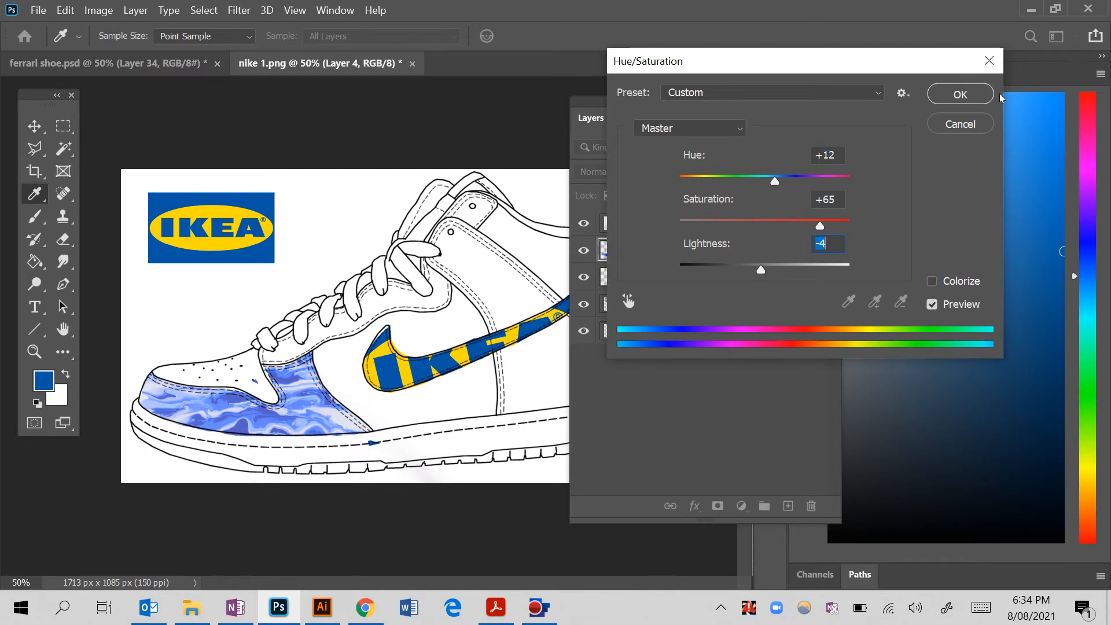
click(961, 94)
key(e)
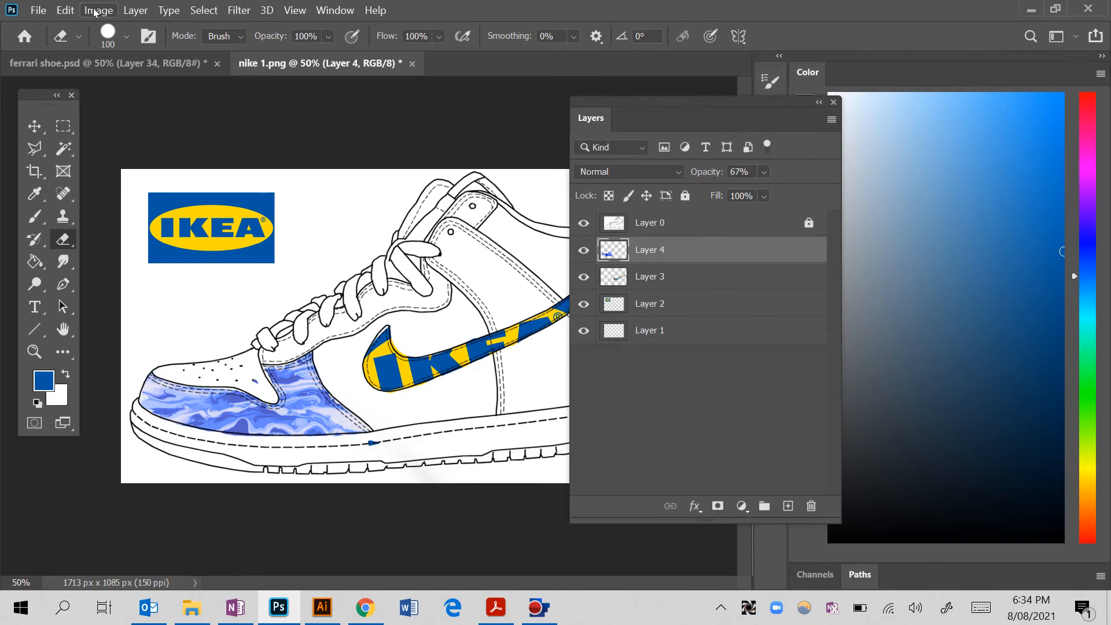
Apply Brightness/Contrast to the Layer 4 pattern with Brightness 2 and Contrast 50
click(95, 12)
mouse_move(231, 50)
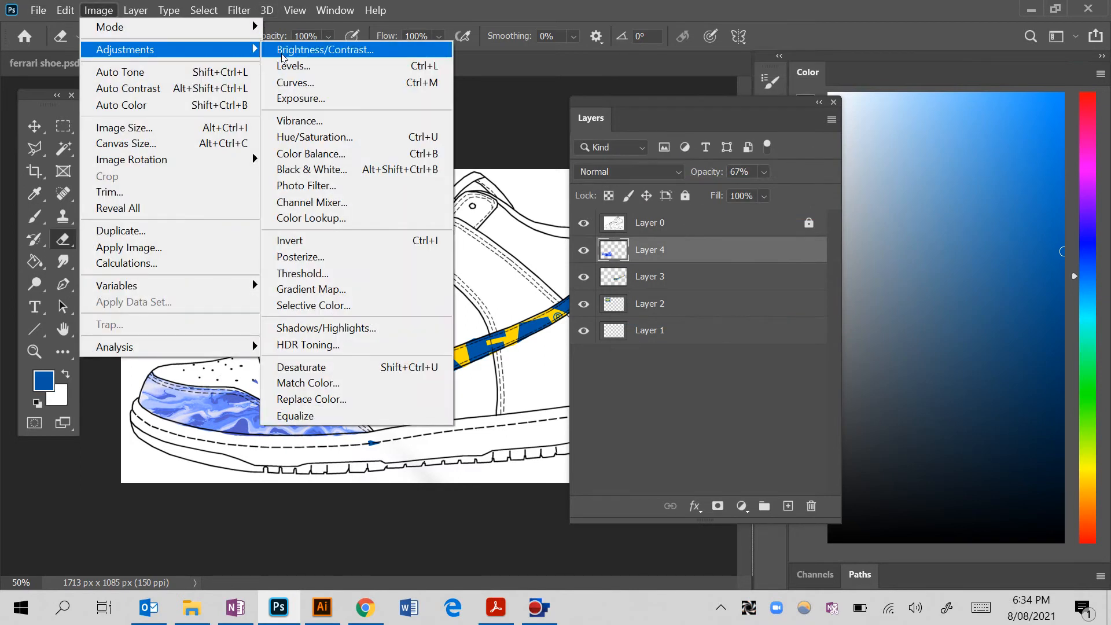
click(324, 50)
drag(648, 313, 627, 319)
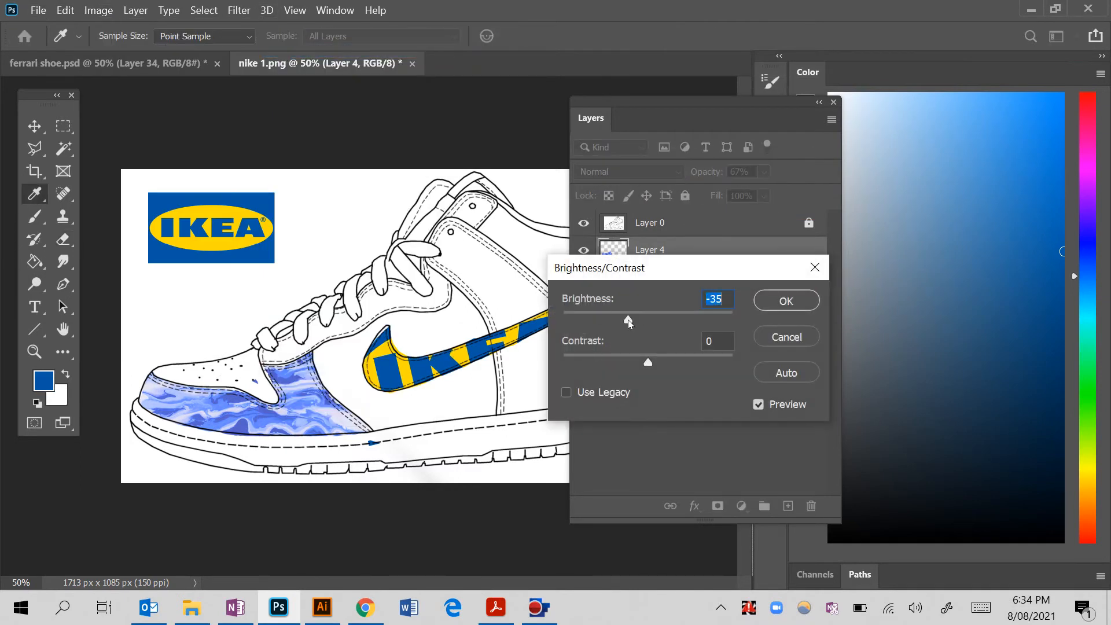
click(682, 356)
drag(656, 317, 649, 318)
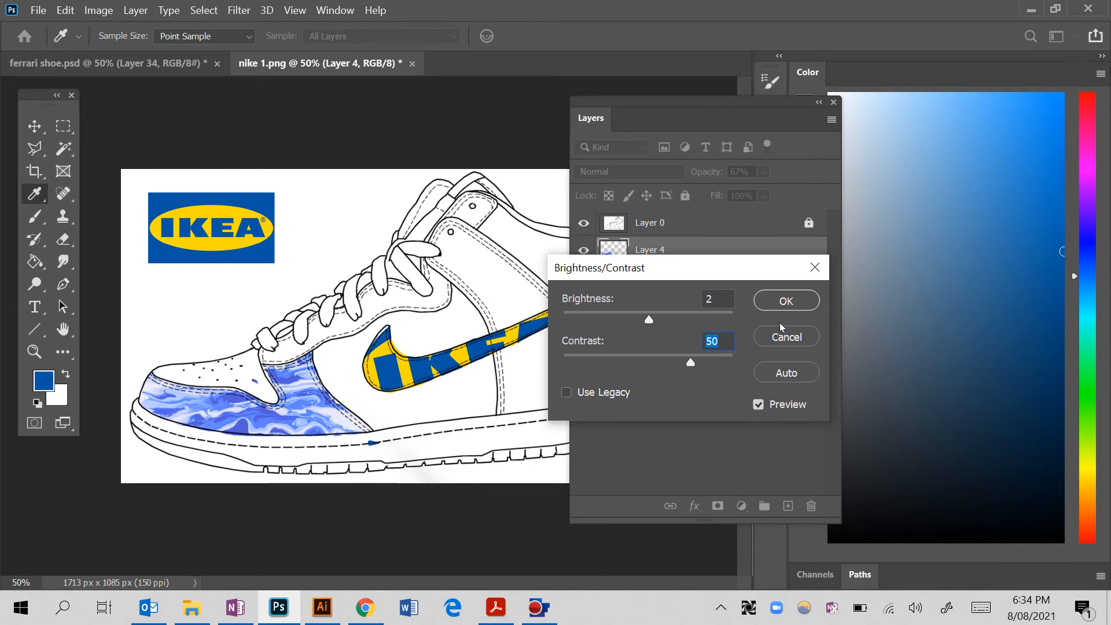
click(789, 306)
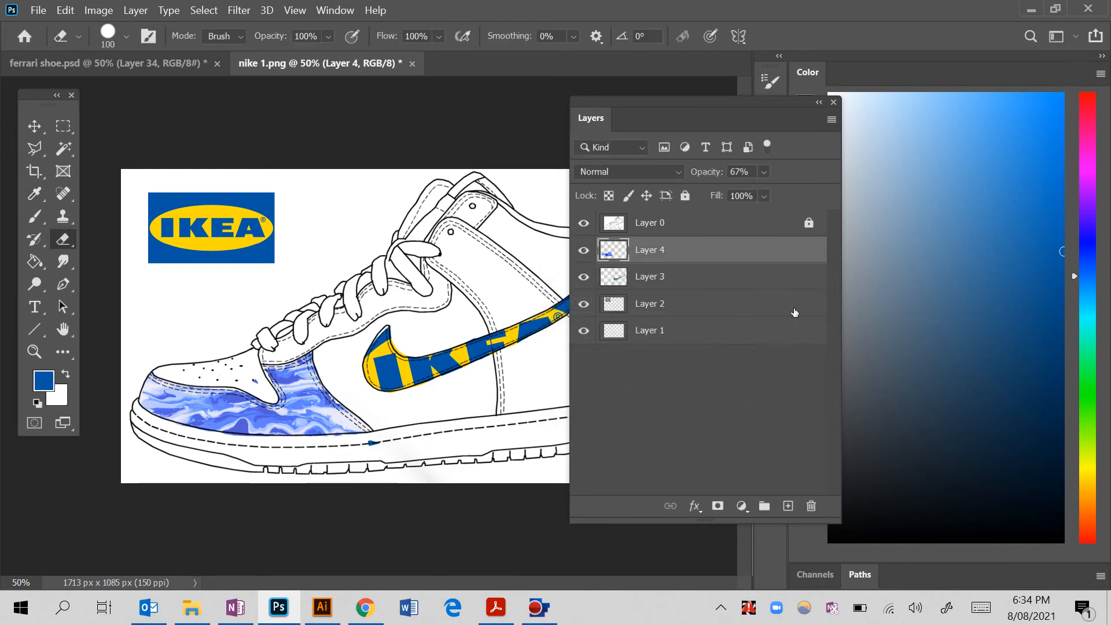
key(ctrl+minus)
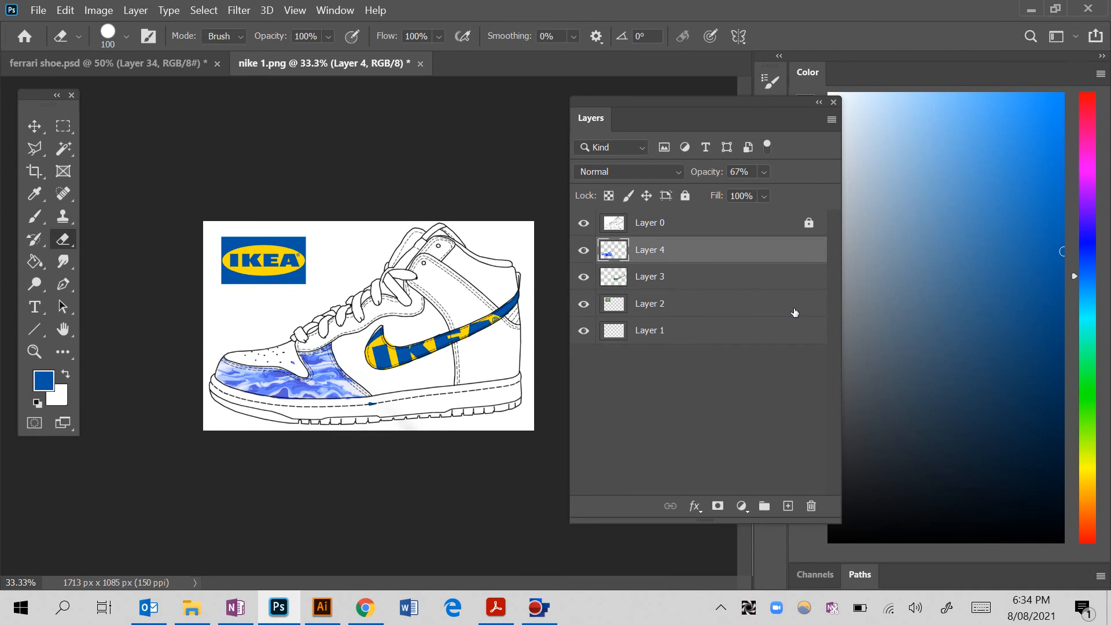